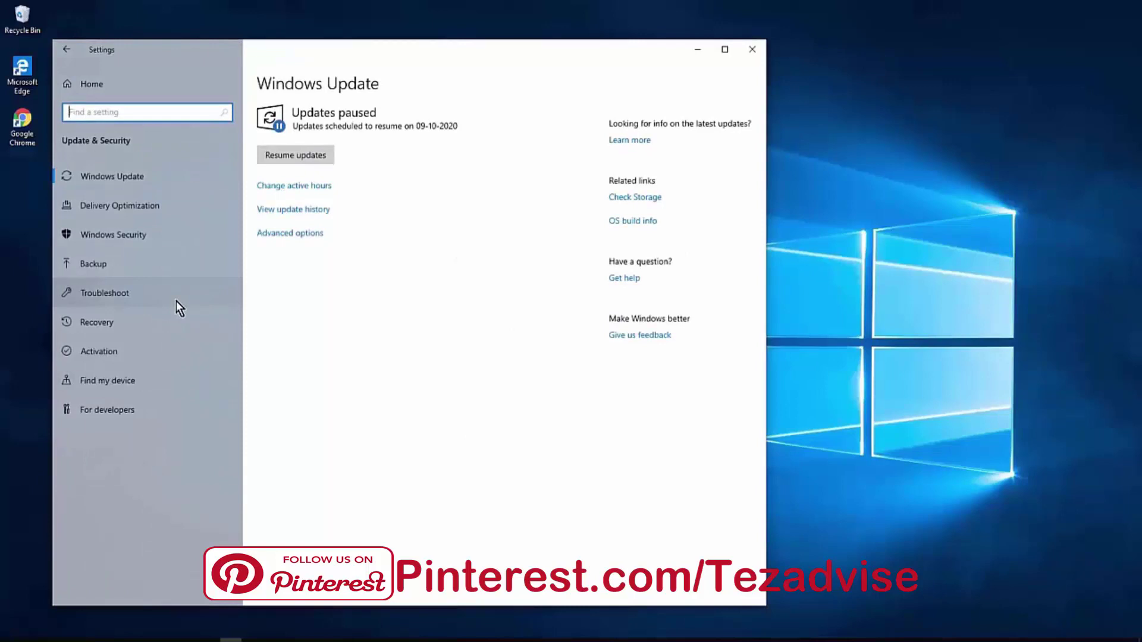
Run the Internet Connections troubleshooter from the Troubleshoot settings.
click(176, 301)
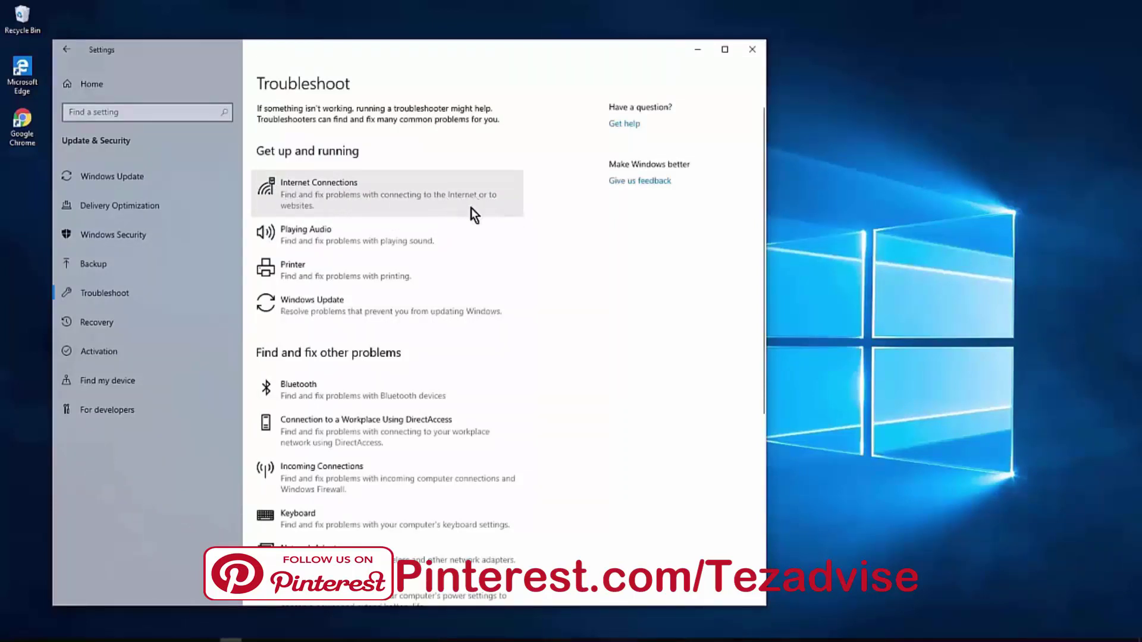
click(343, 201)
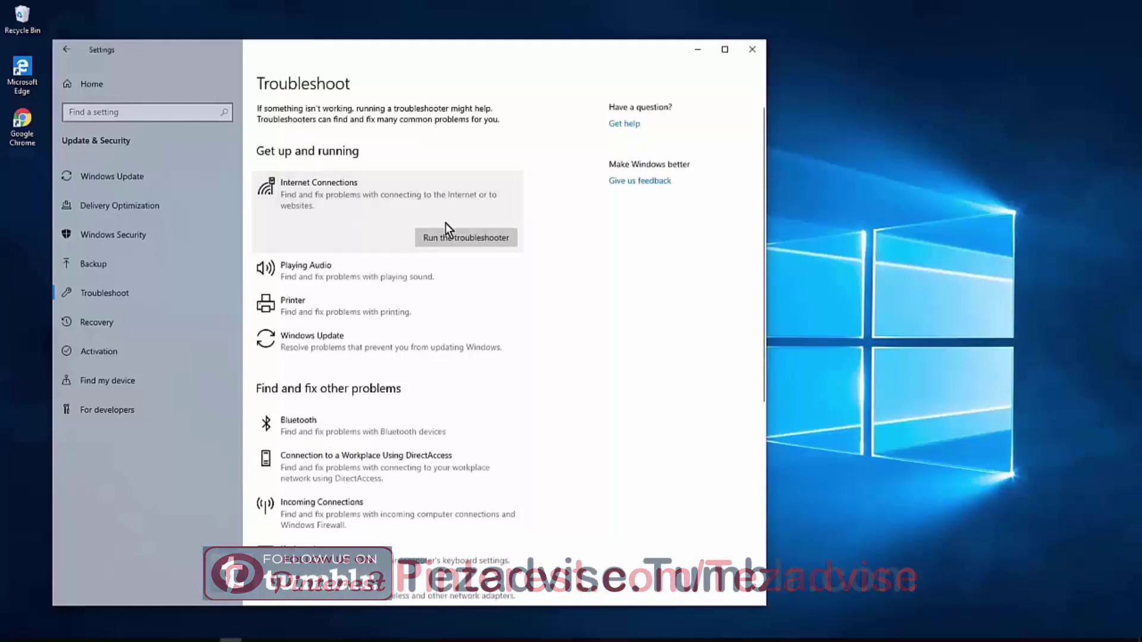
click(471, 238)
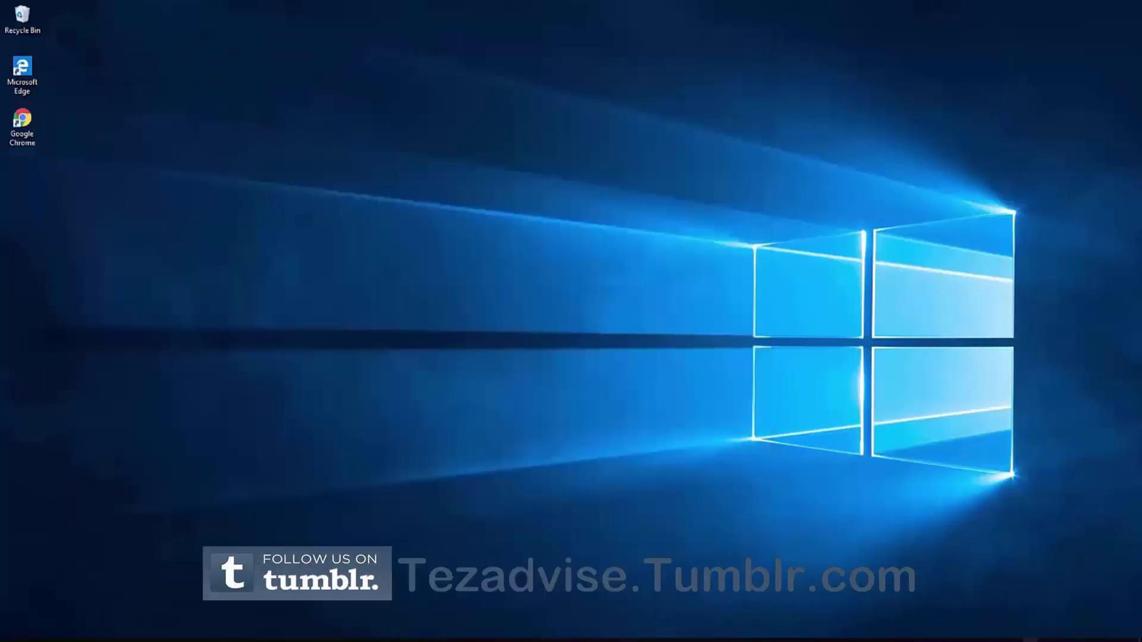
Bring up the Troubleshoot problems option of the network tray icon and dismiss it.
right_click(1011, 636)
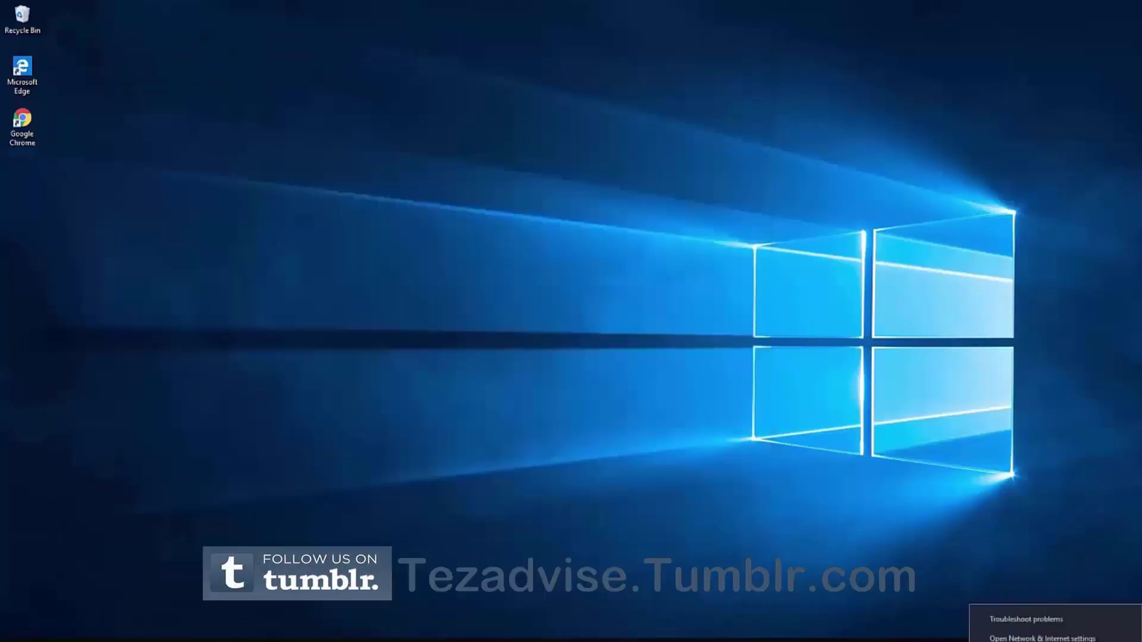
click(1032, 617)
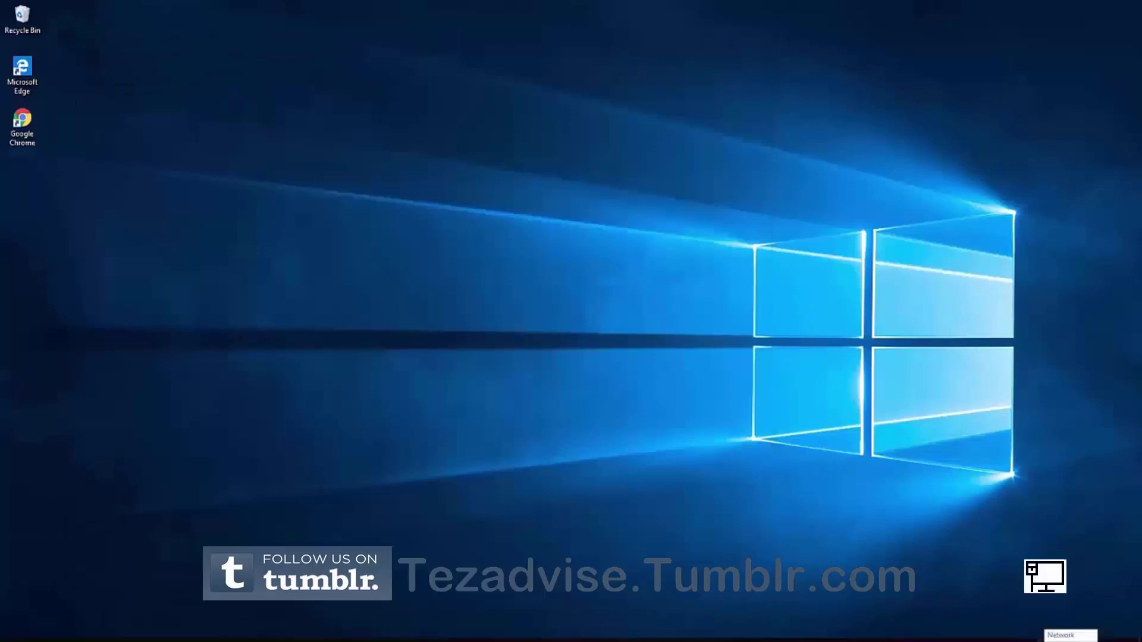
right_click(1059, 638)
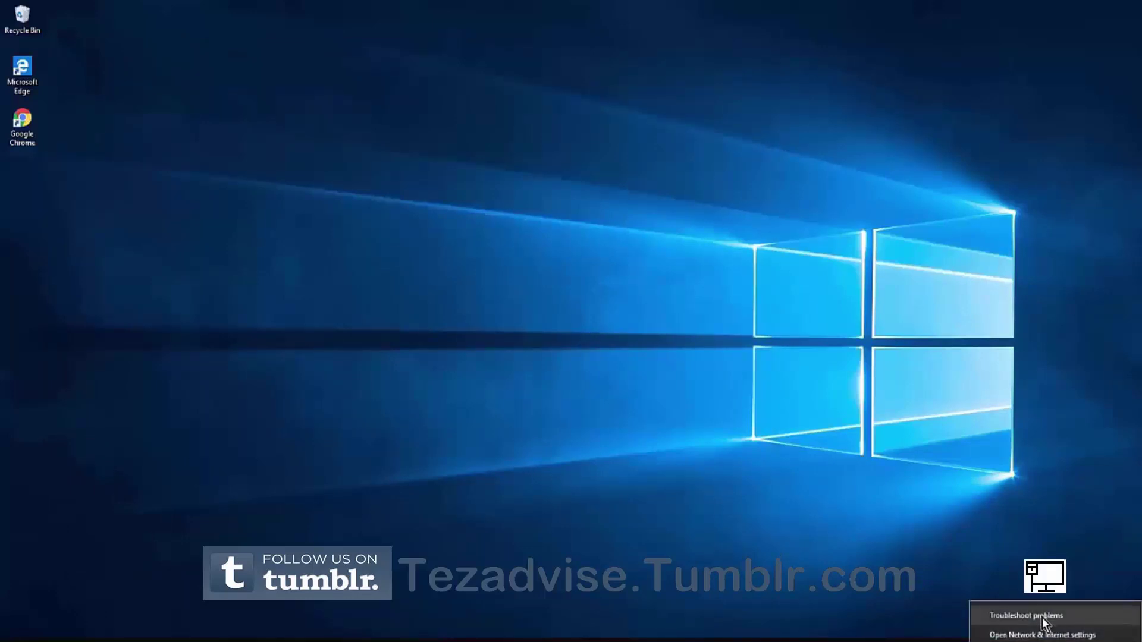
click(767, 506)
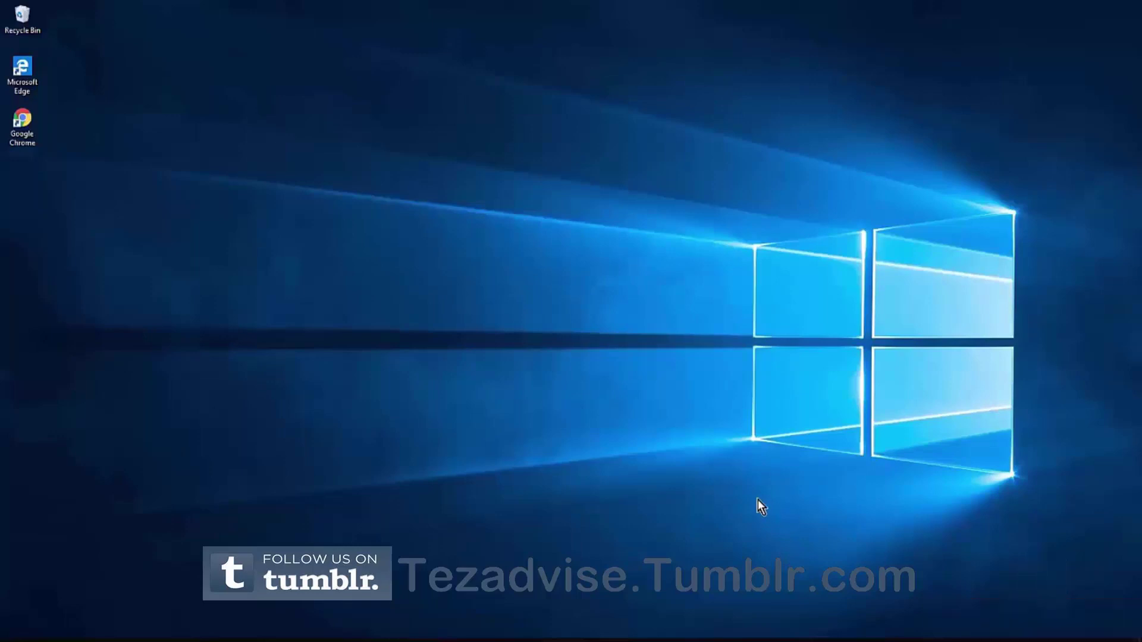
Reopen the Troubleshoot page under Update & Security, view the Internet Connections entry, and close Settings.
click(4, 624)
click(19, 591)
click(128, 366)
click(113, 294)
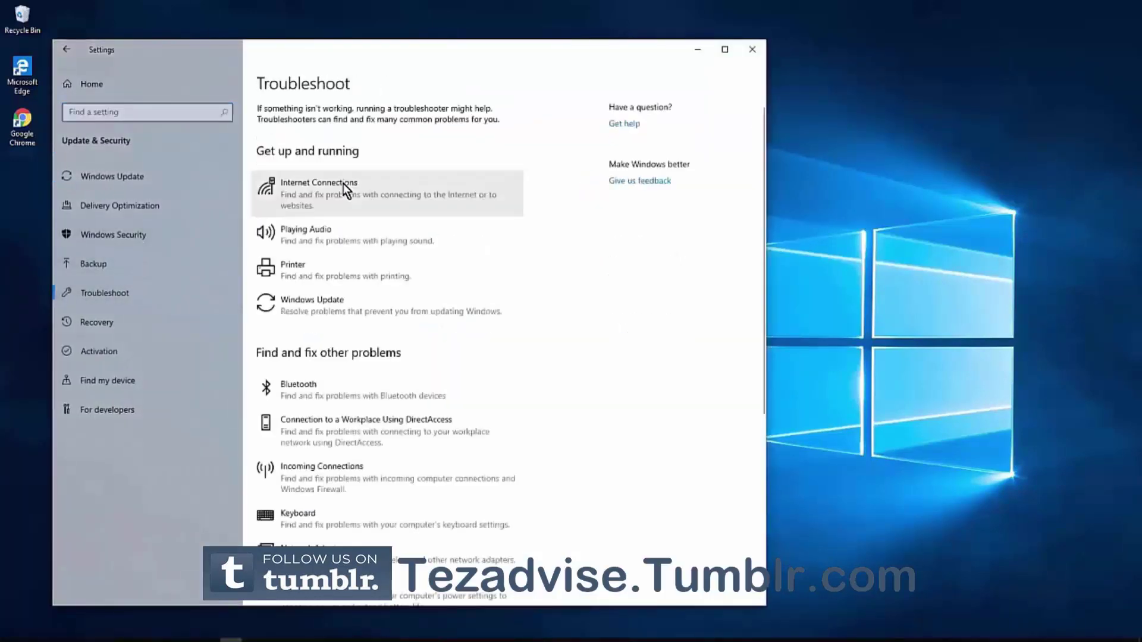
click(452, 200)
click(752, 50)
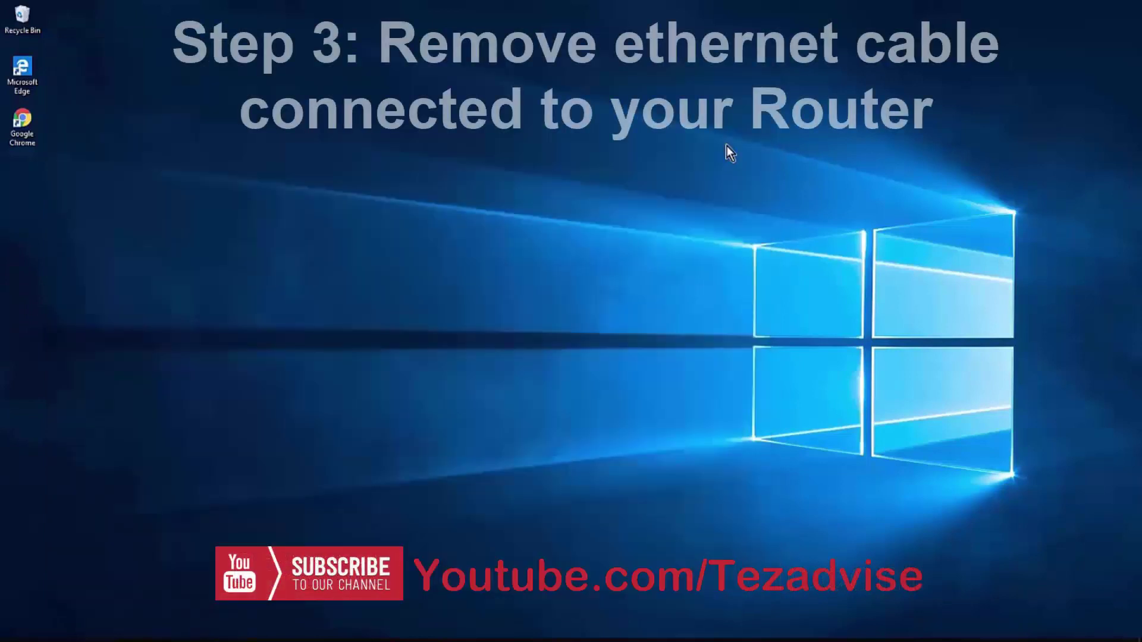
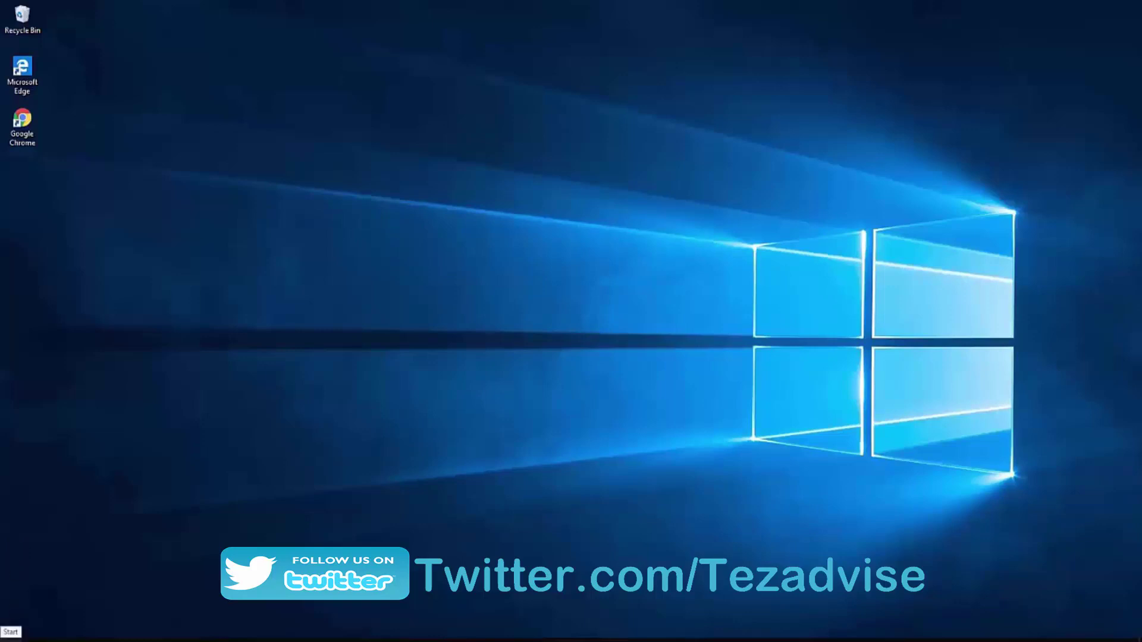
Open the Proxy settings under Network & Internet in Windows Settings.
click(12, 637)
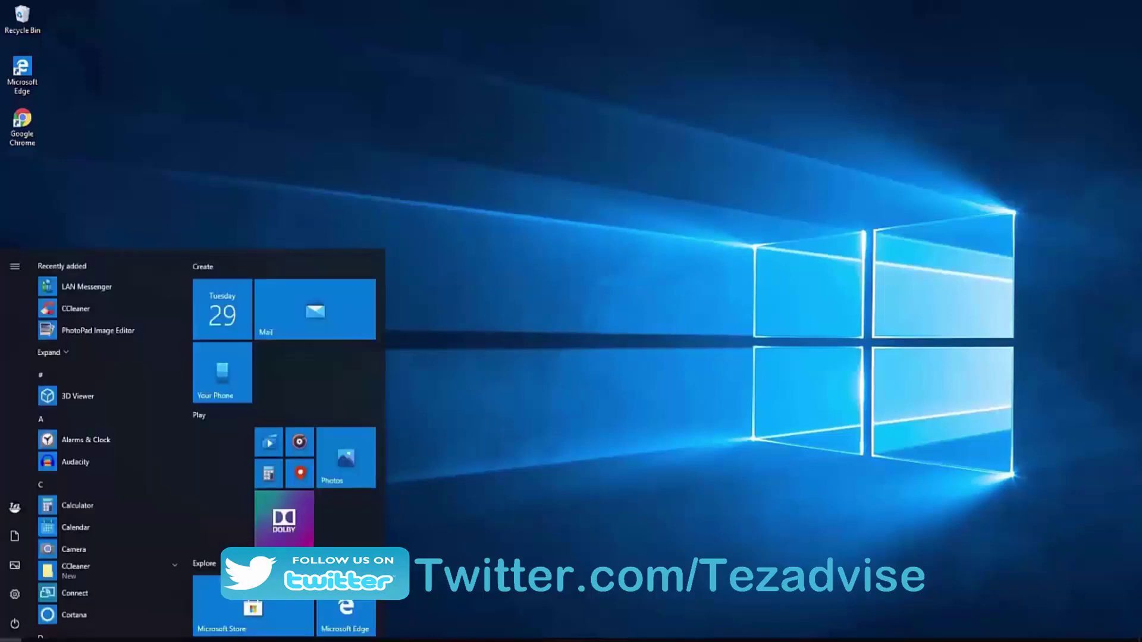
click(20, 598)
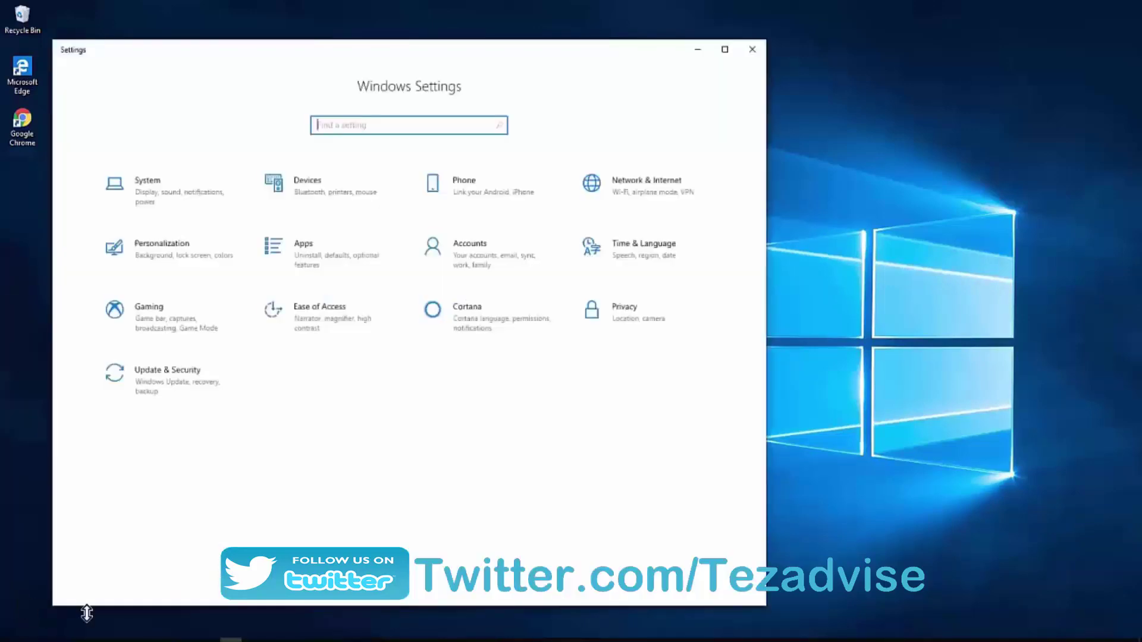
click(649, 194)
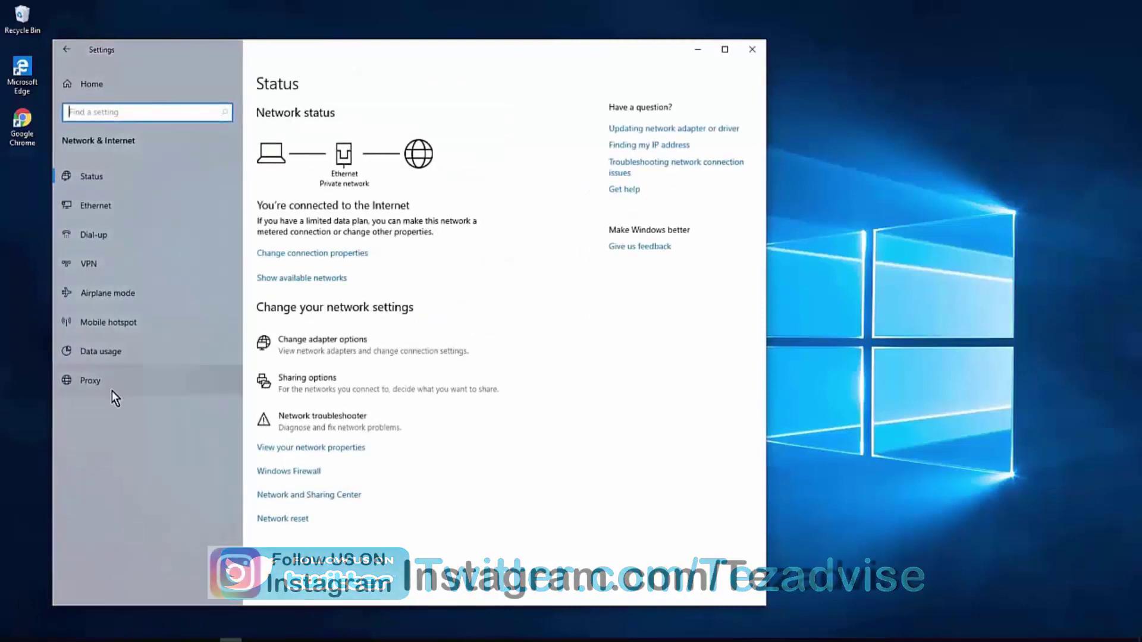
click(124, 381)
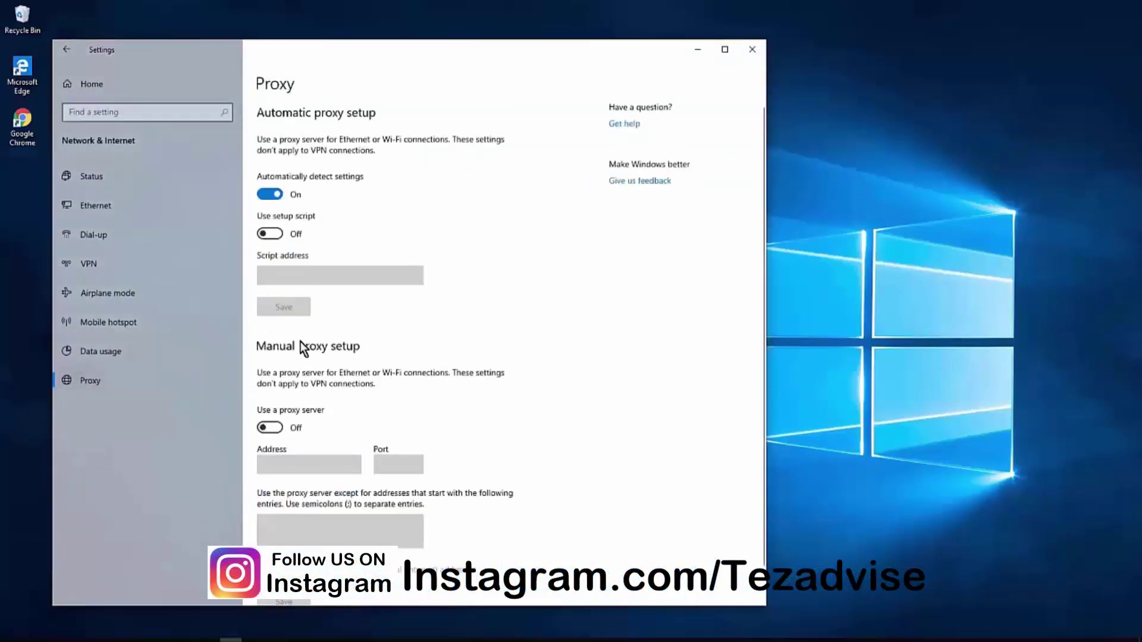
Switch the manual Use a proxy server option on and back off.
scroll(359, 351, down, 2)
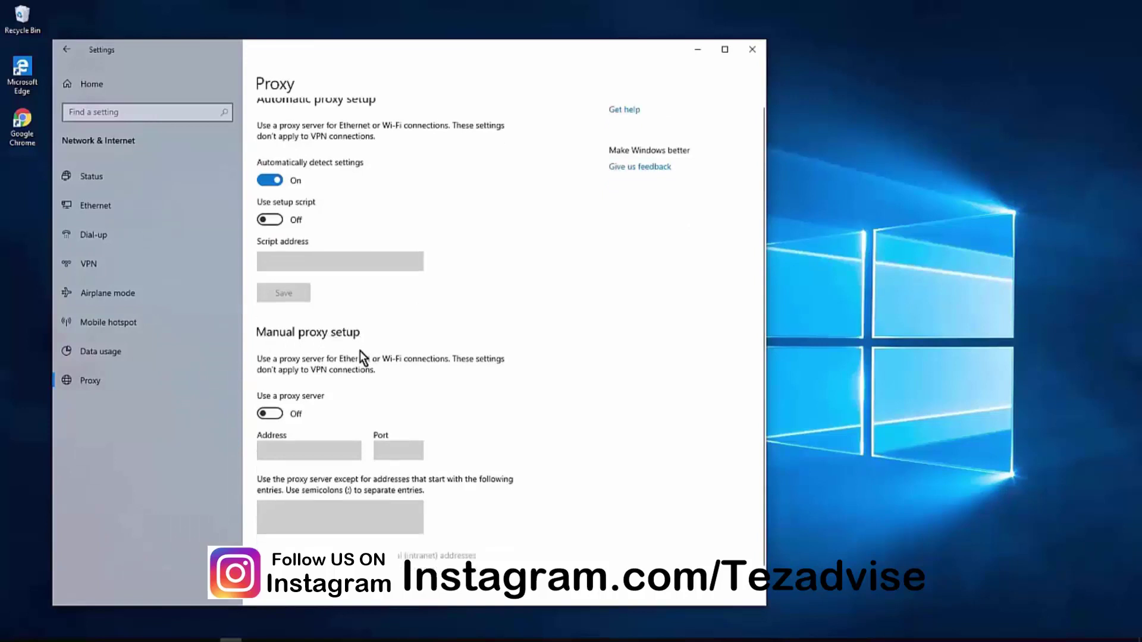
click(267, 390)
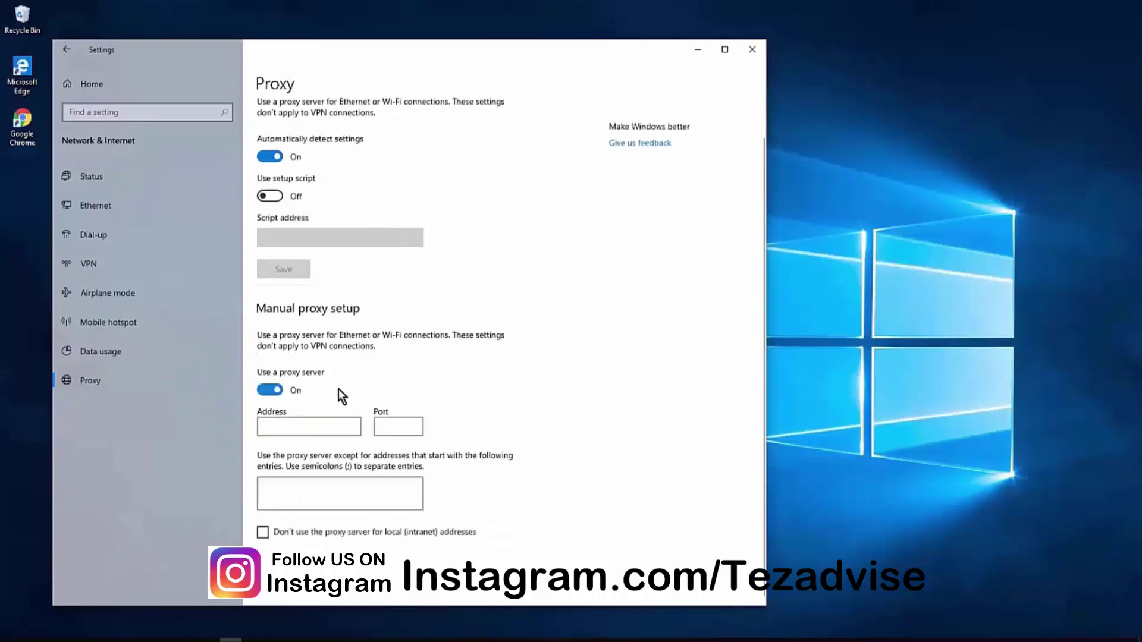
click(387, 427)
click(280, 394)
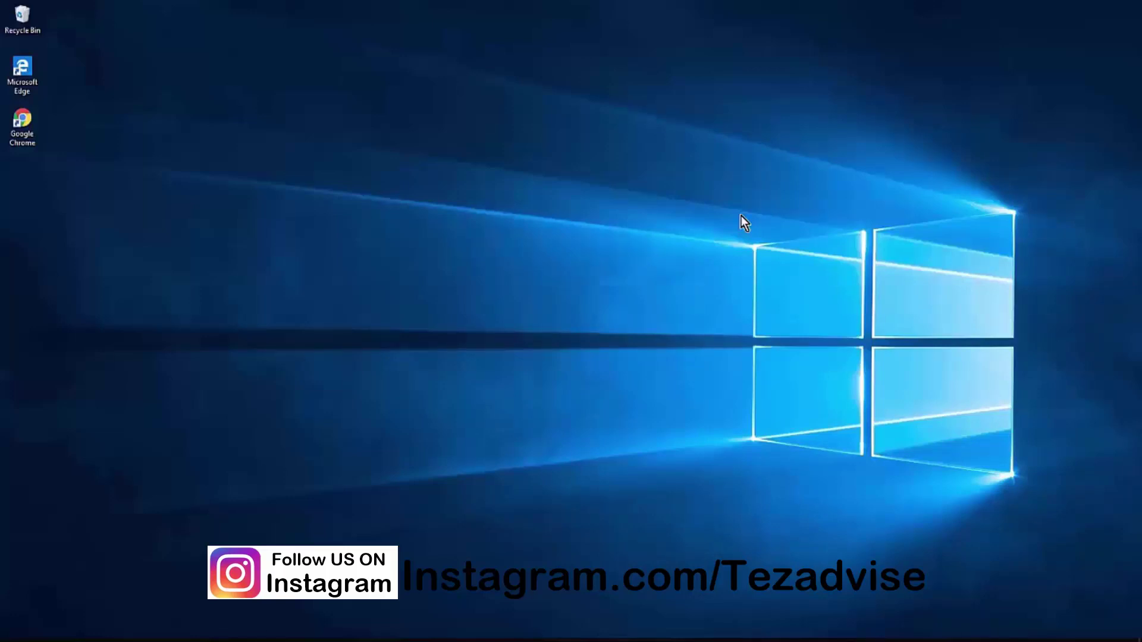
Run sysdm.cpl and bring up the System Protection options in System Properties.
key(super+r)
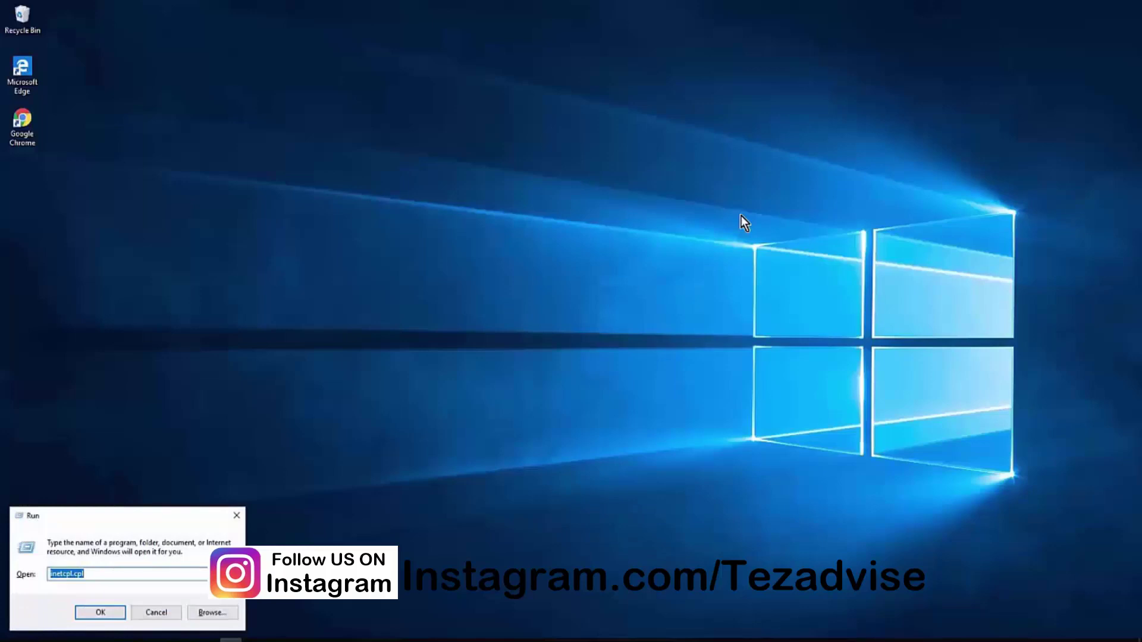
text(sysdm.cpl)
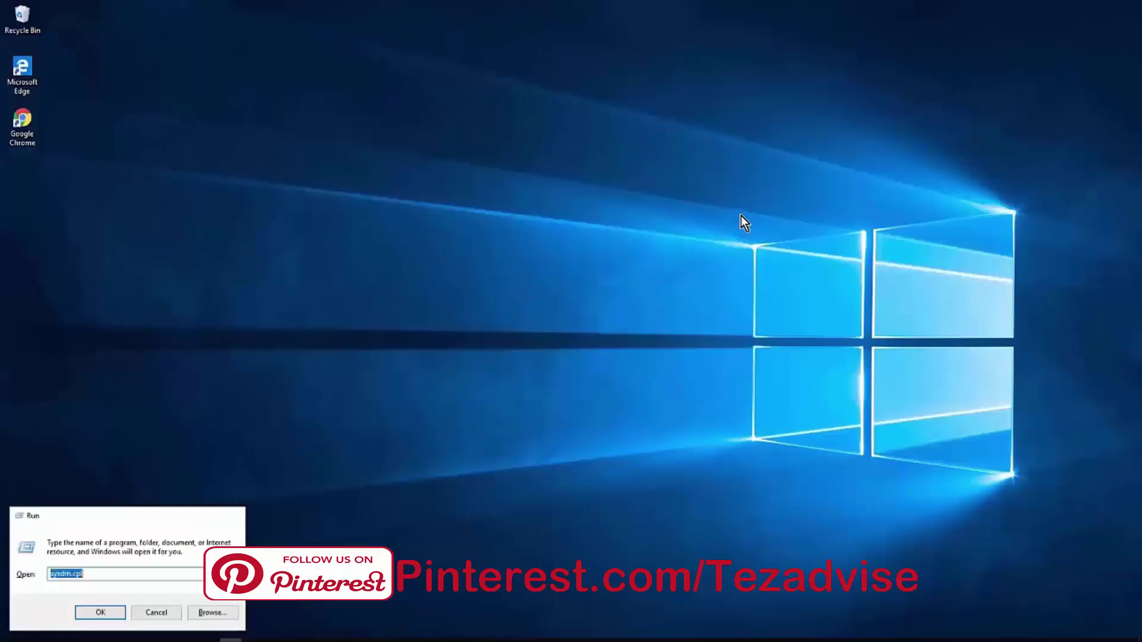
key(Return)
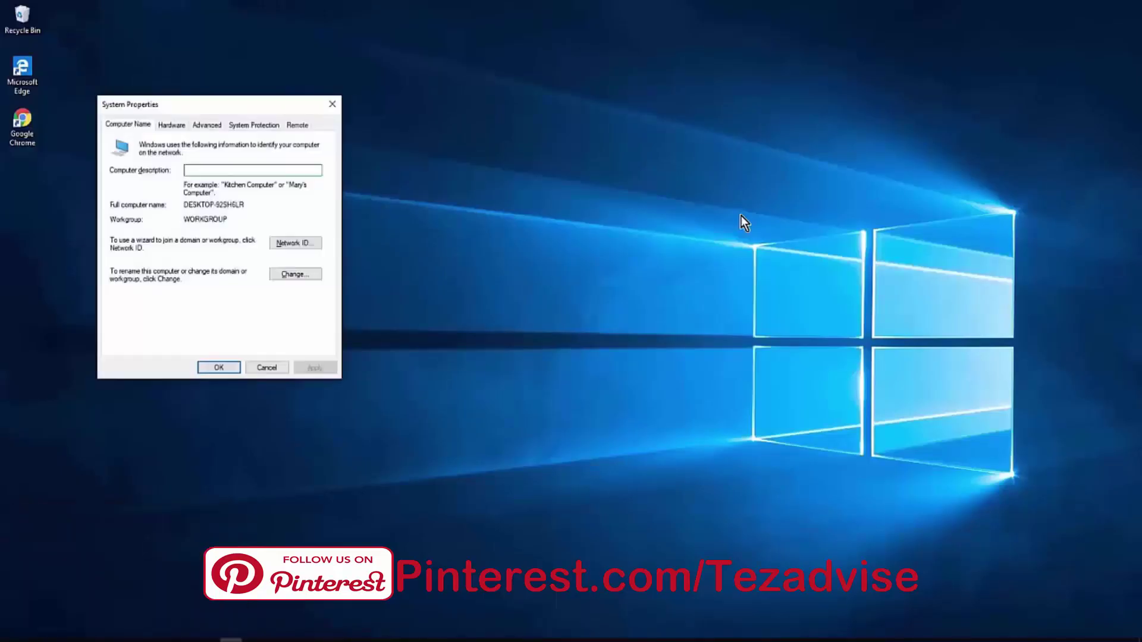
click(263, 126)
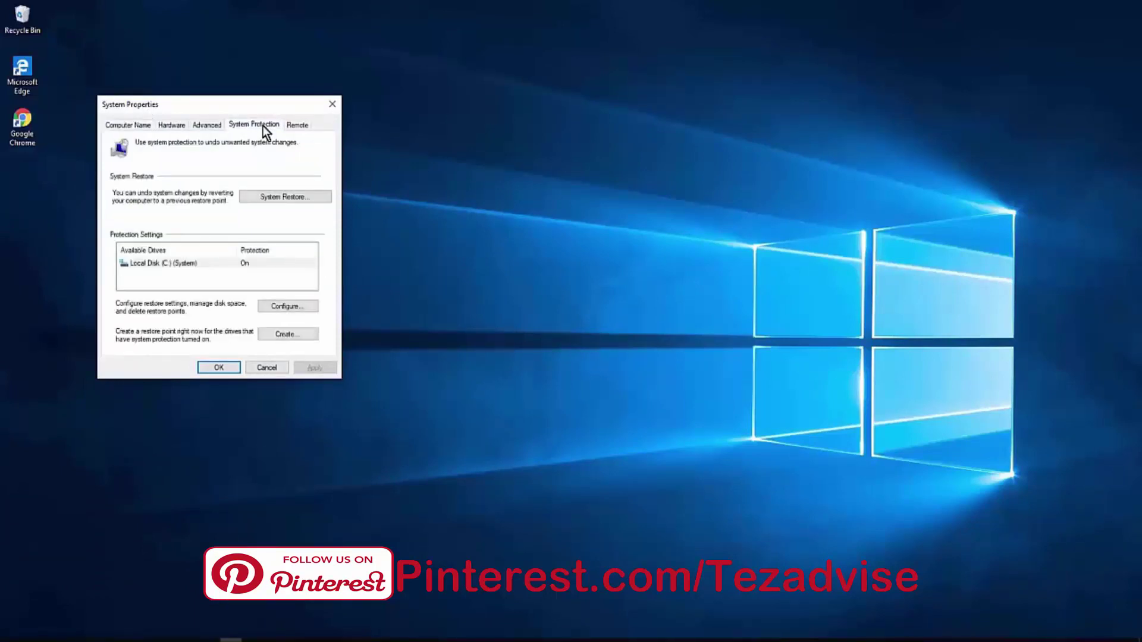
Start System Restore, show more restore points, select the manual 20 sep 2020 point, and cancel the wizard.
click(299, 197)
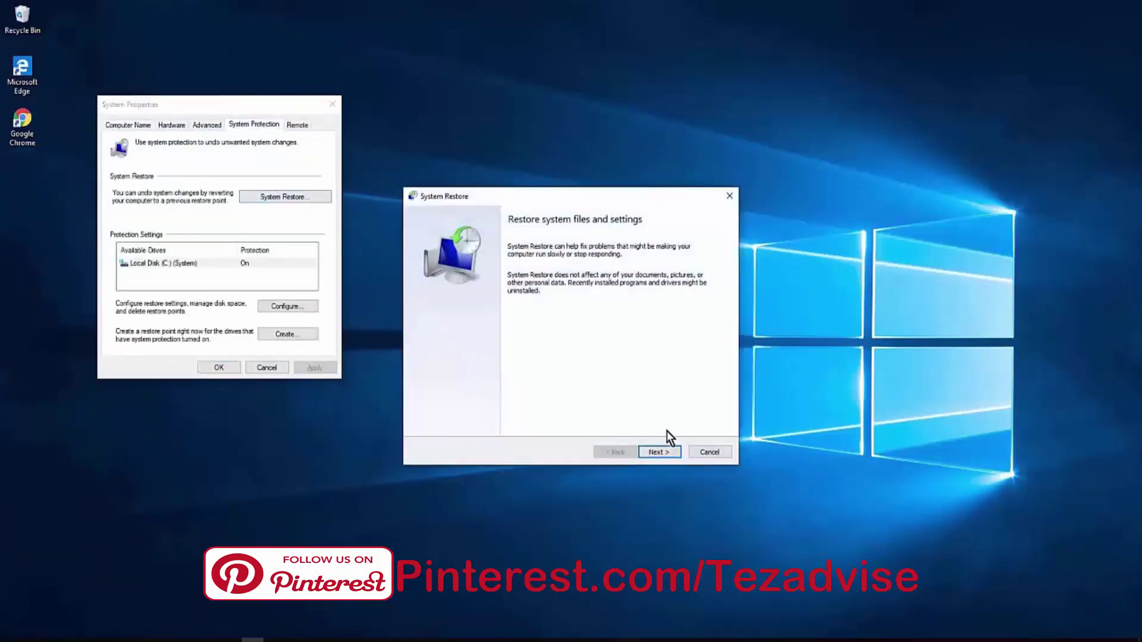
click(660, 452)
click(449, 414)
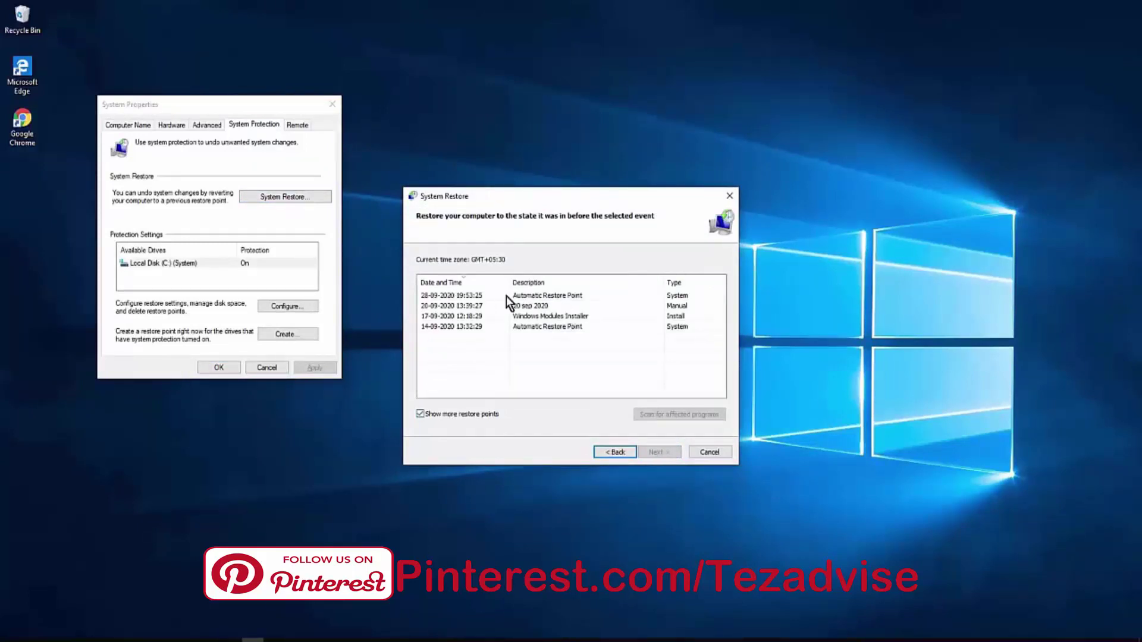
click(544, 297)
click(545, 298)
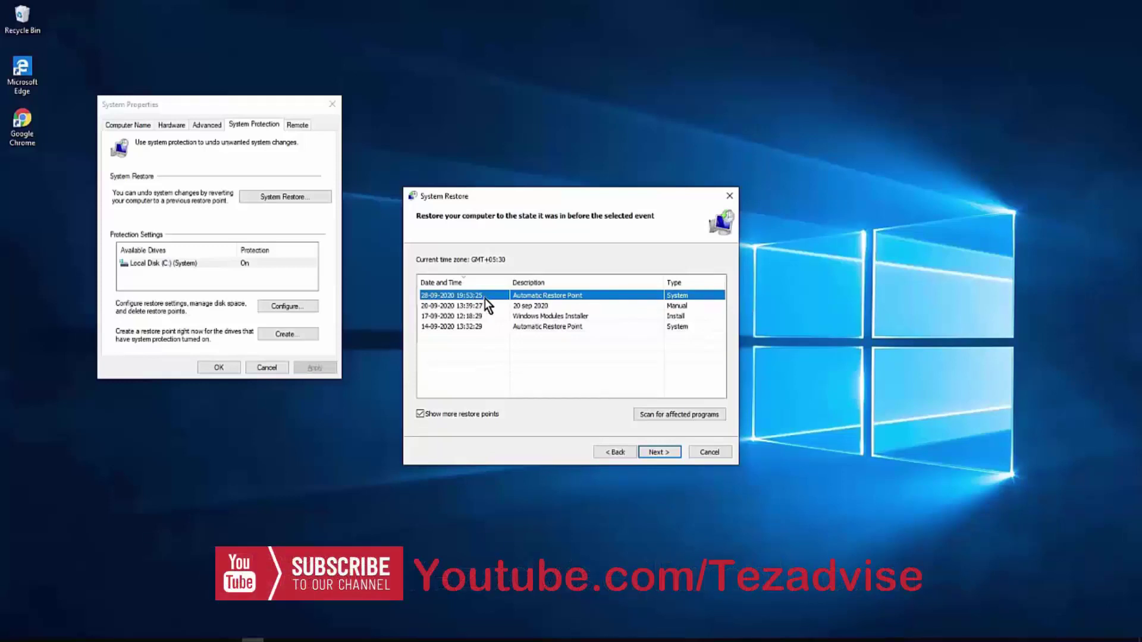
click(539, 306)
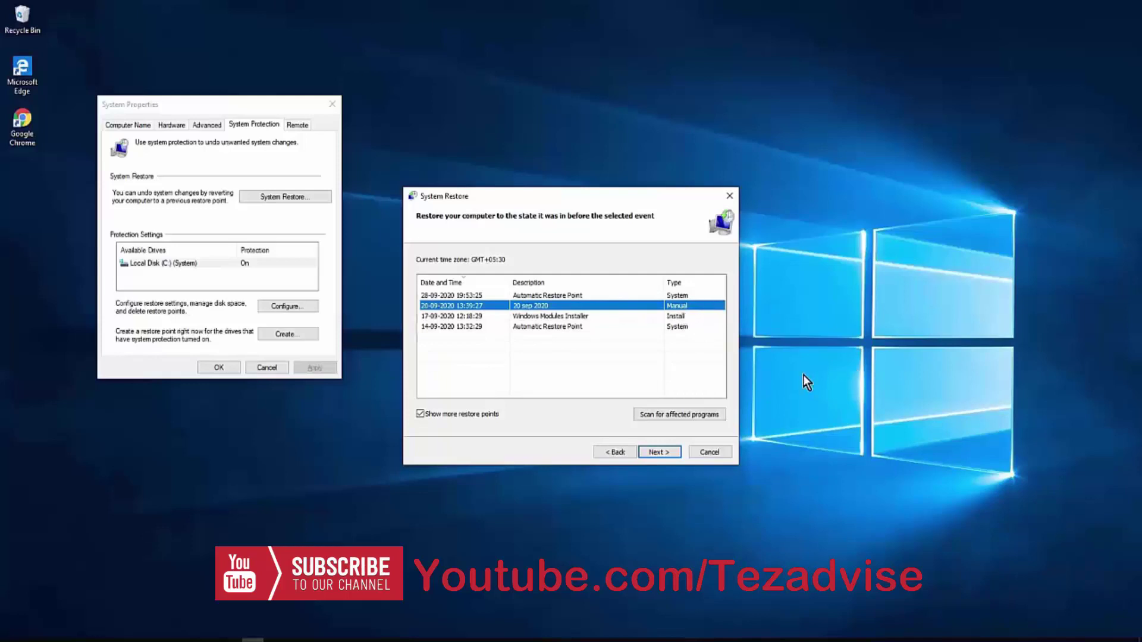
click(720, 457)
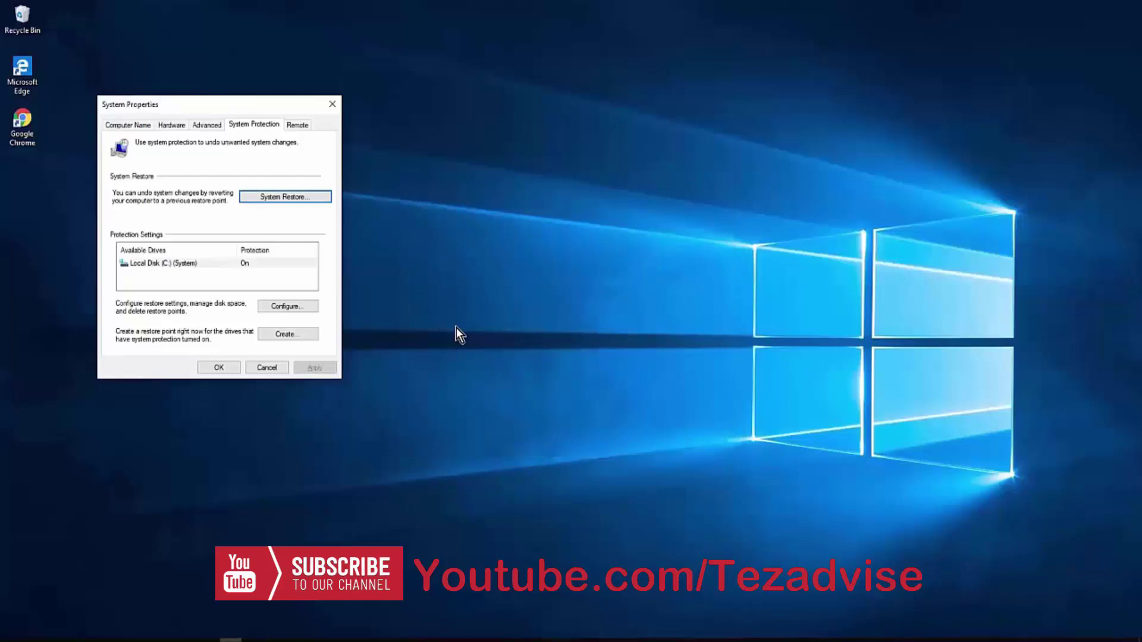
View the protection configuration of Local Disk (C:) and cancel without changes.
click(251, 270)
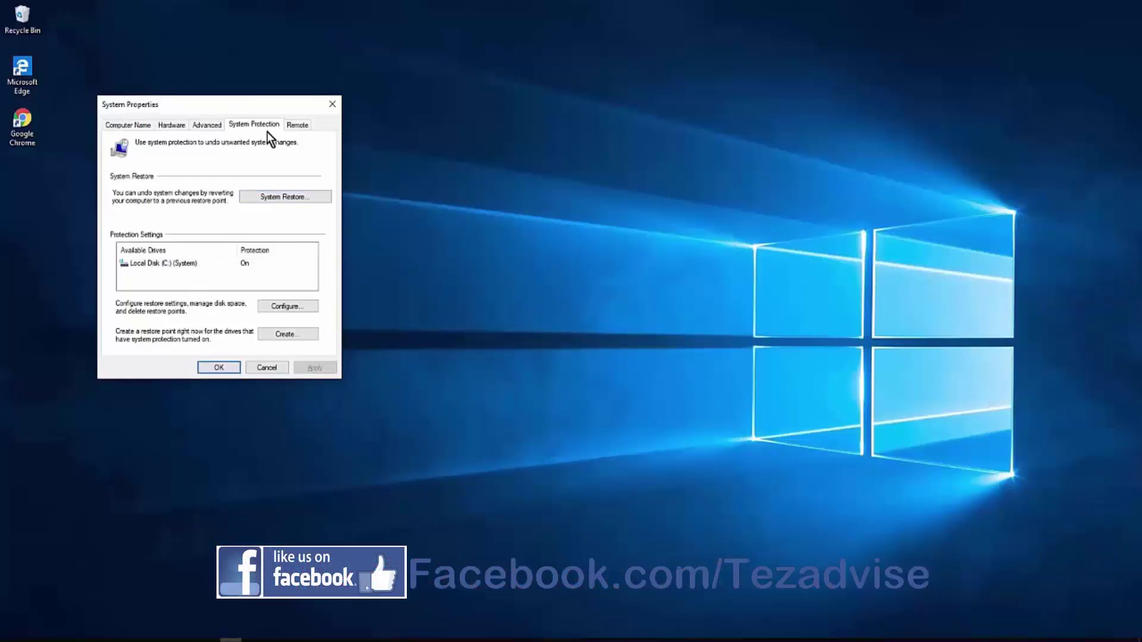
click(209, 265)
click(286, 307)
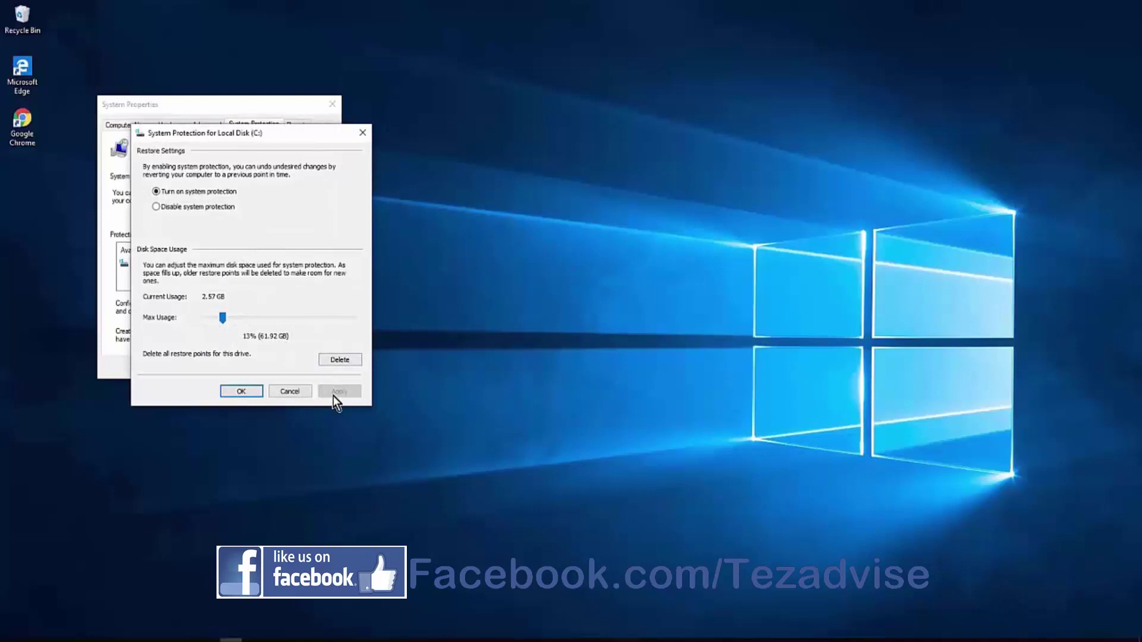
click(295, 388)
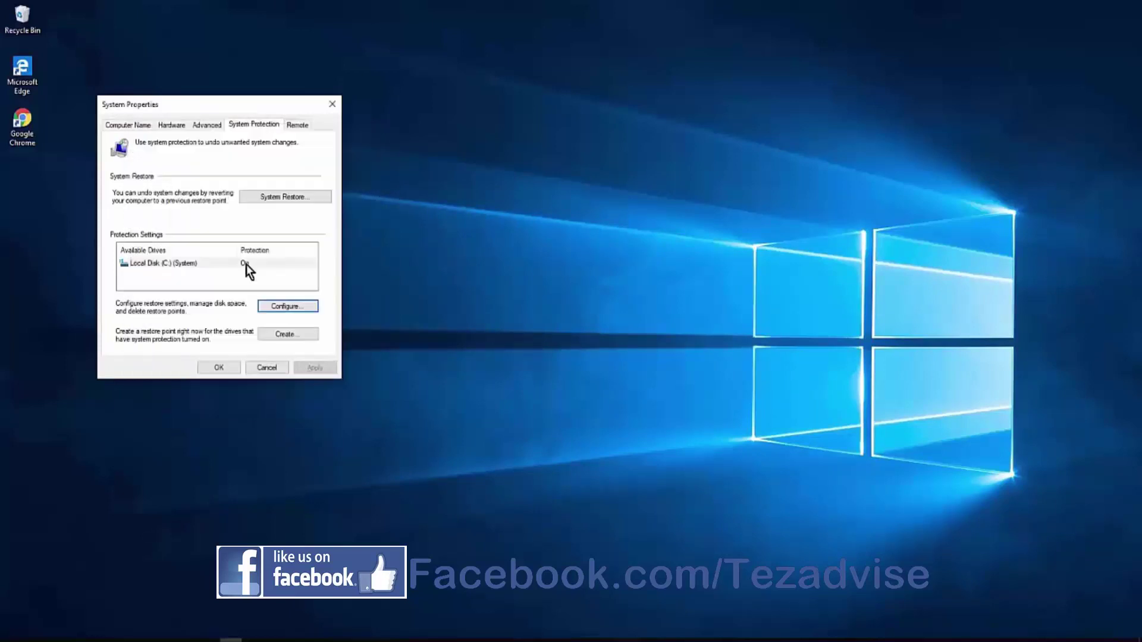
View the dialog for creating a restore point, cancel it, and close System Properties.
click(267, 338)
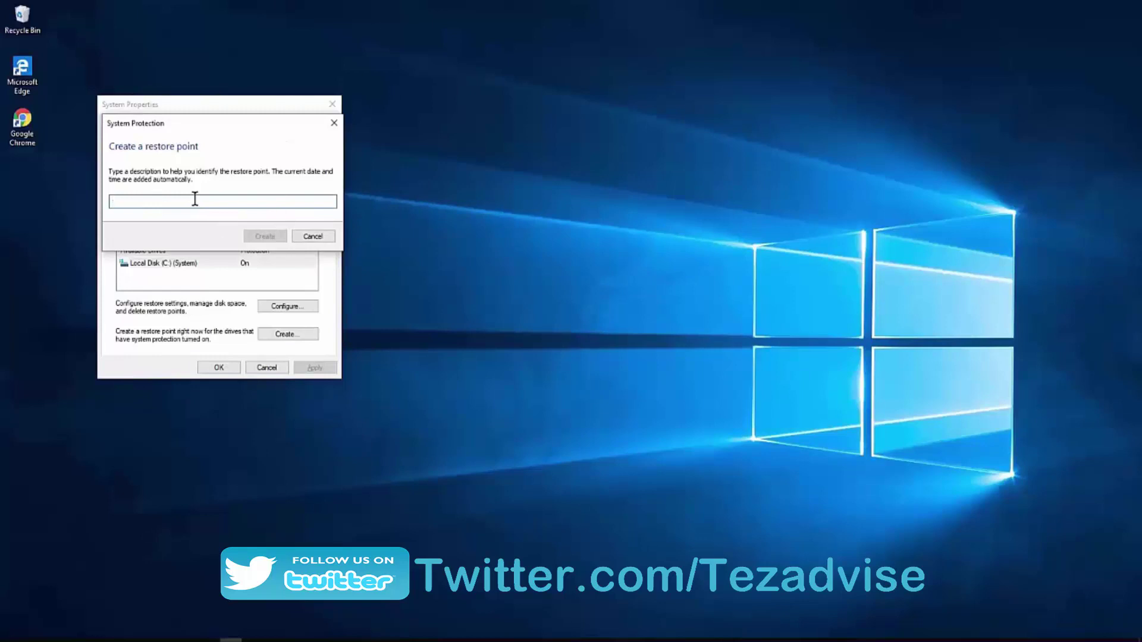
click(303, 236)
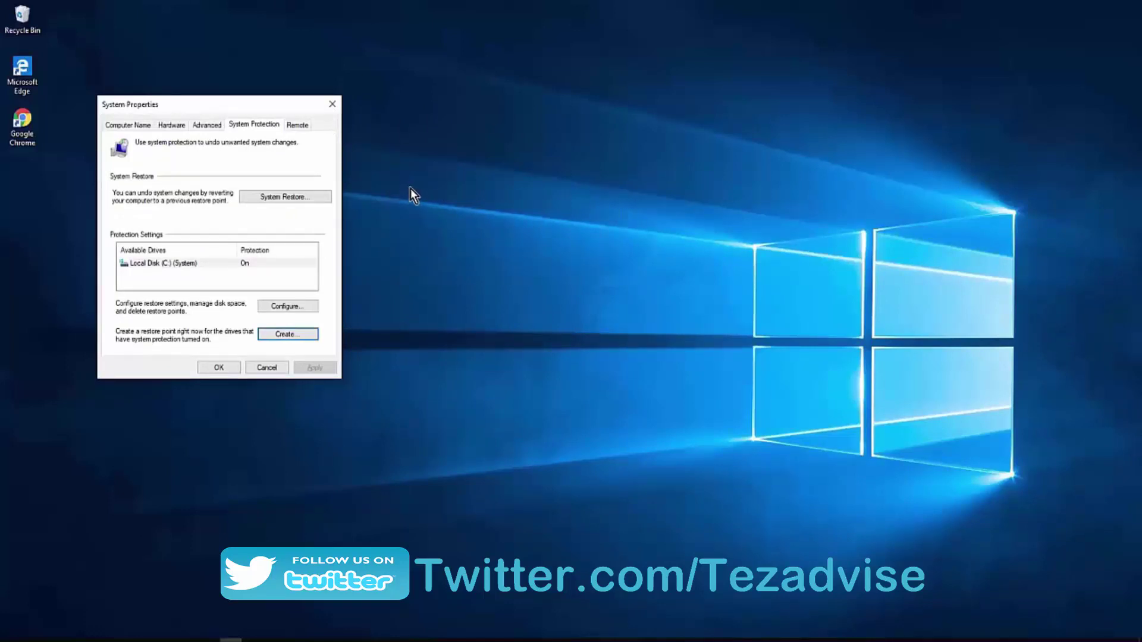
click(231, 368)
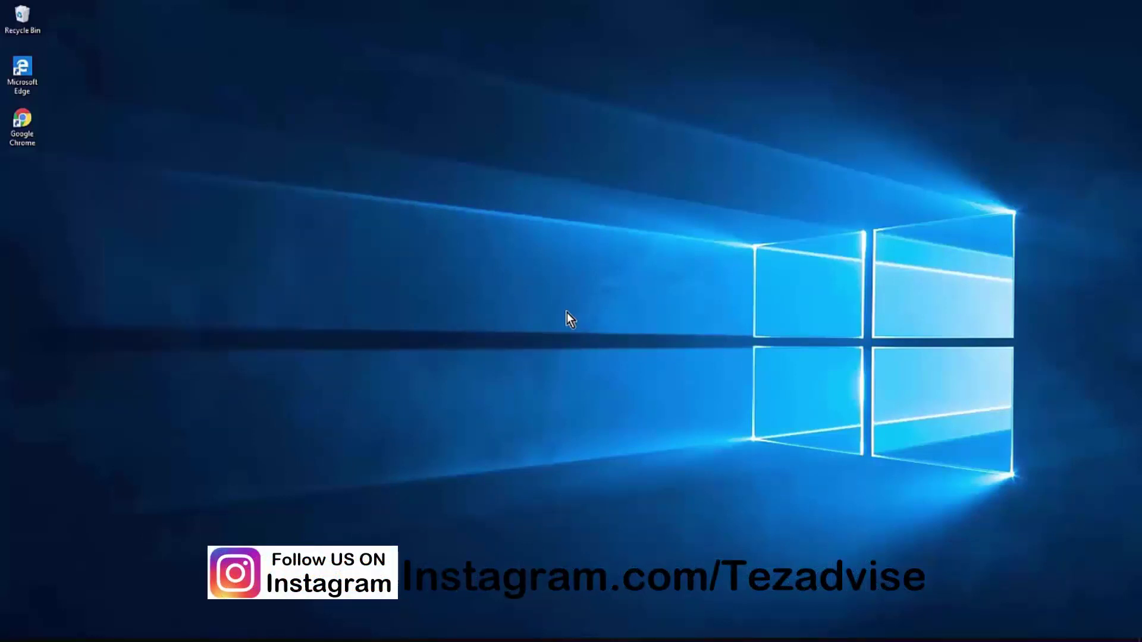
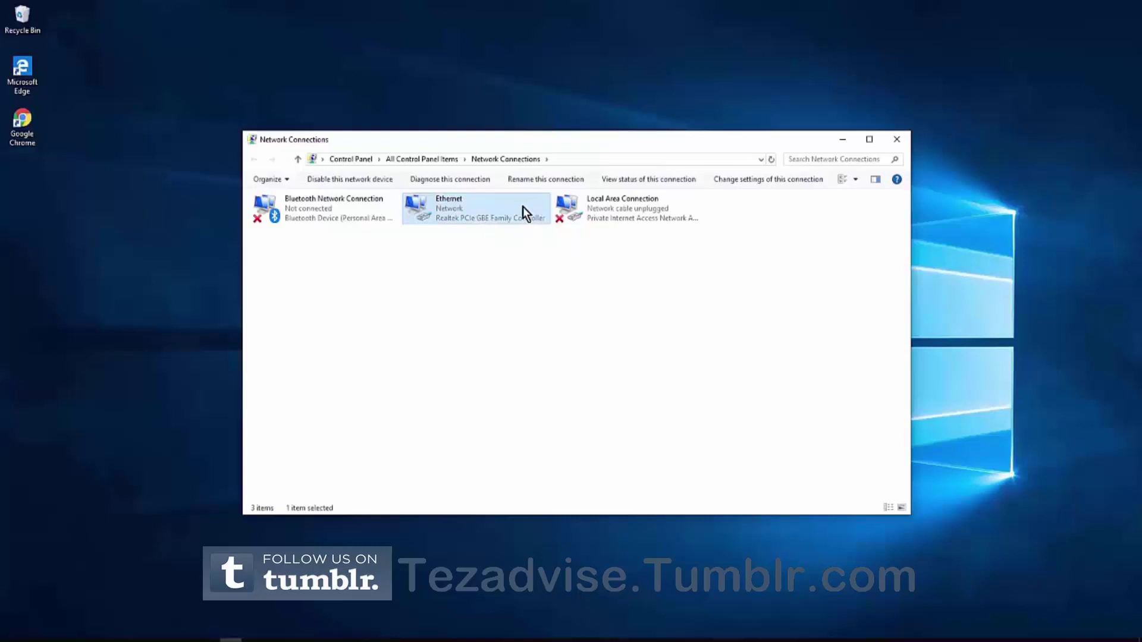
Bring up the Internet Protocol Version 4 (TCP/IPv4) properties of the Ethernet connection.
right_click(442, 212)
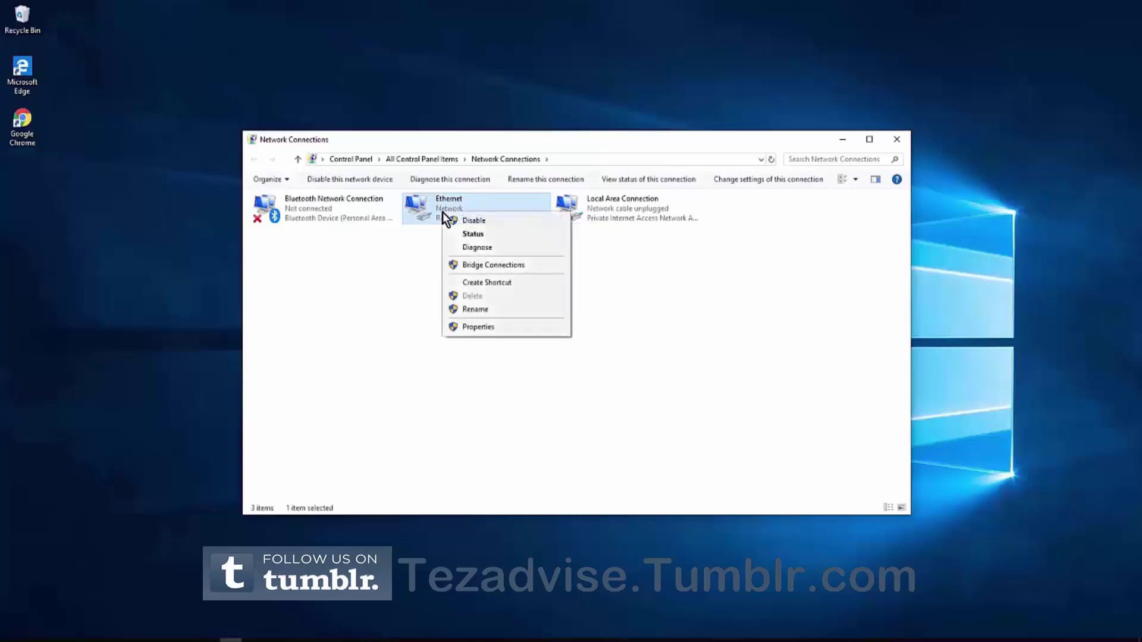
click(503, 327)
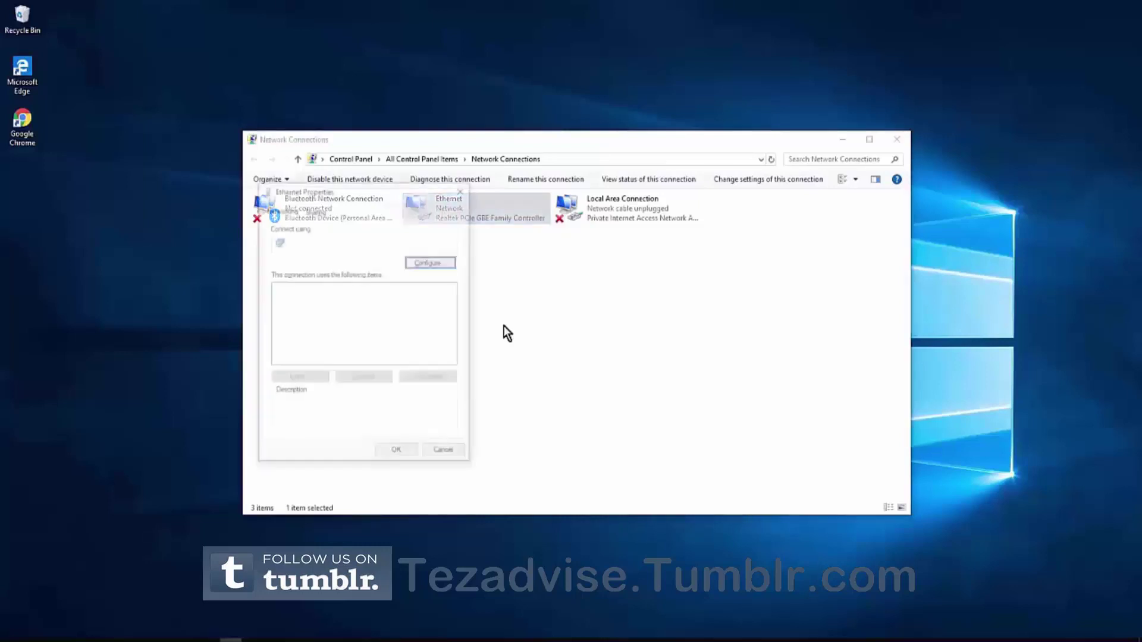
click(504, 283)
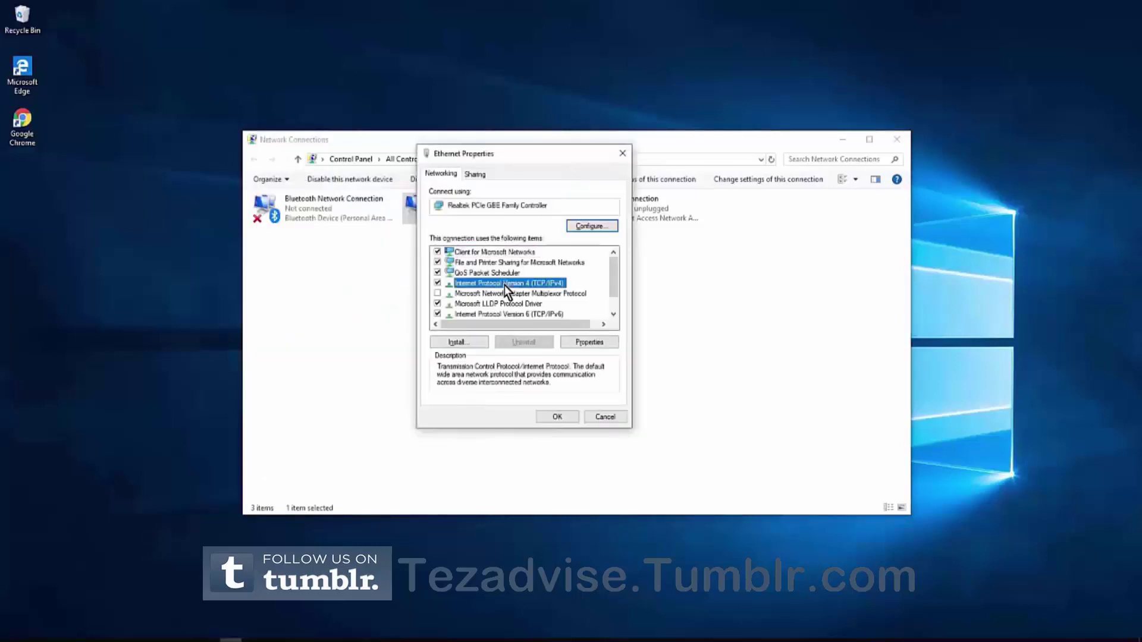
click(580, 344)
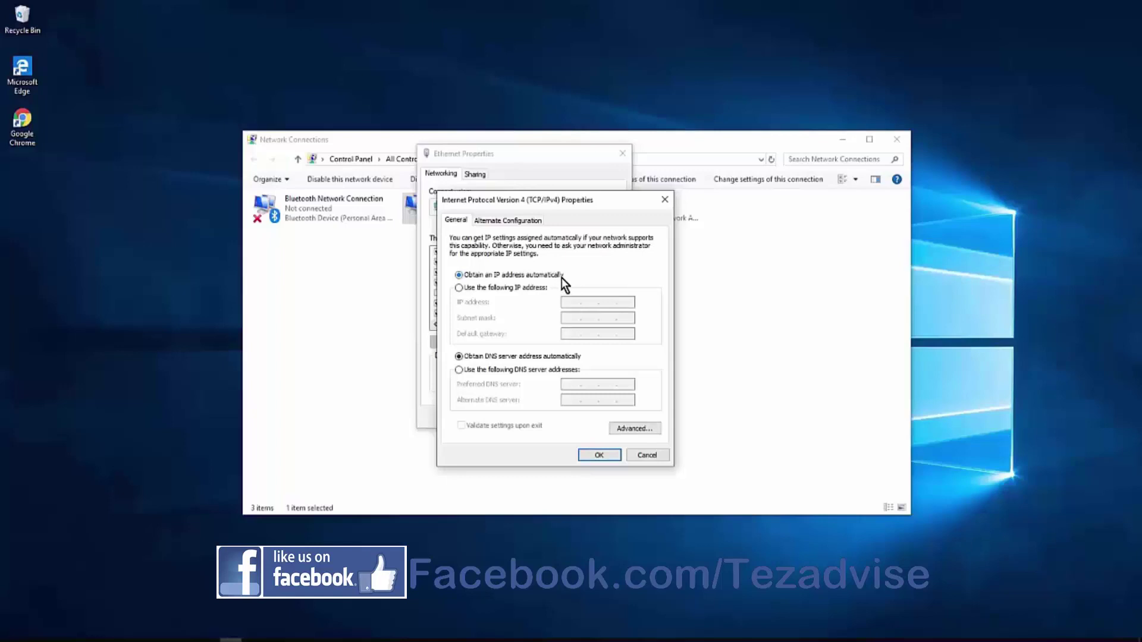
Try the manual IP address option, and set IPv4 to obtain the IP address and DNS server address automatically.
click(534, 289)
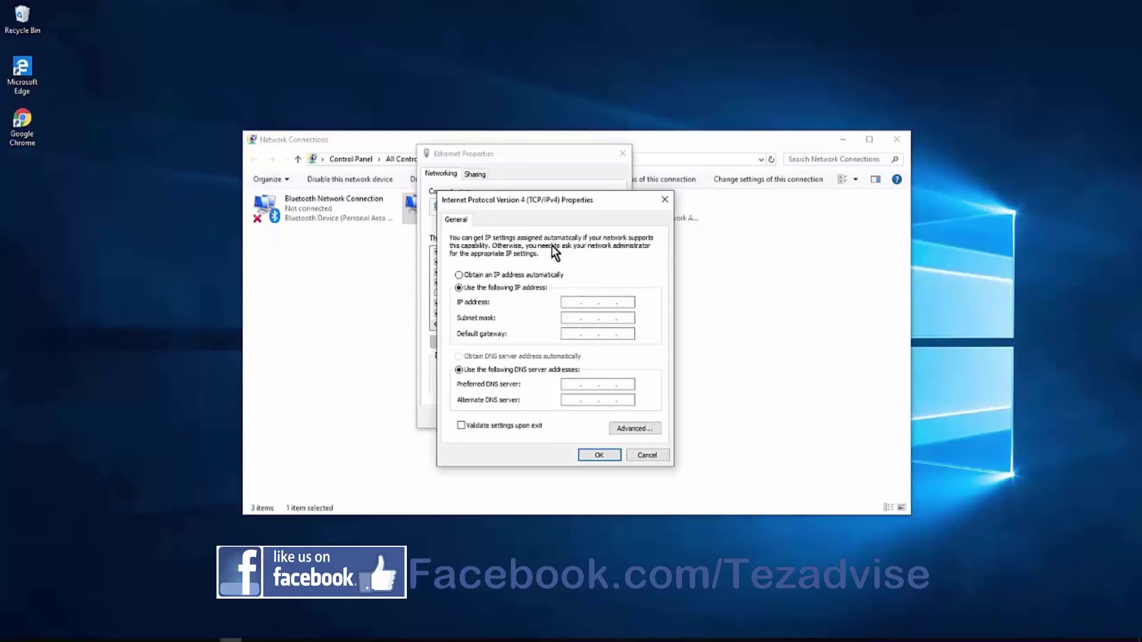
click(524, 276)
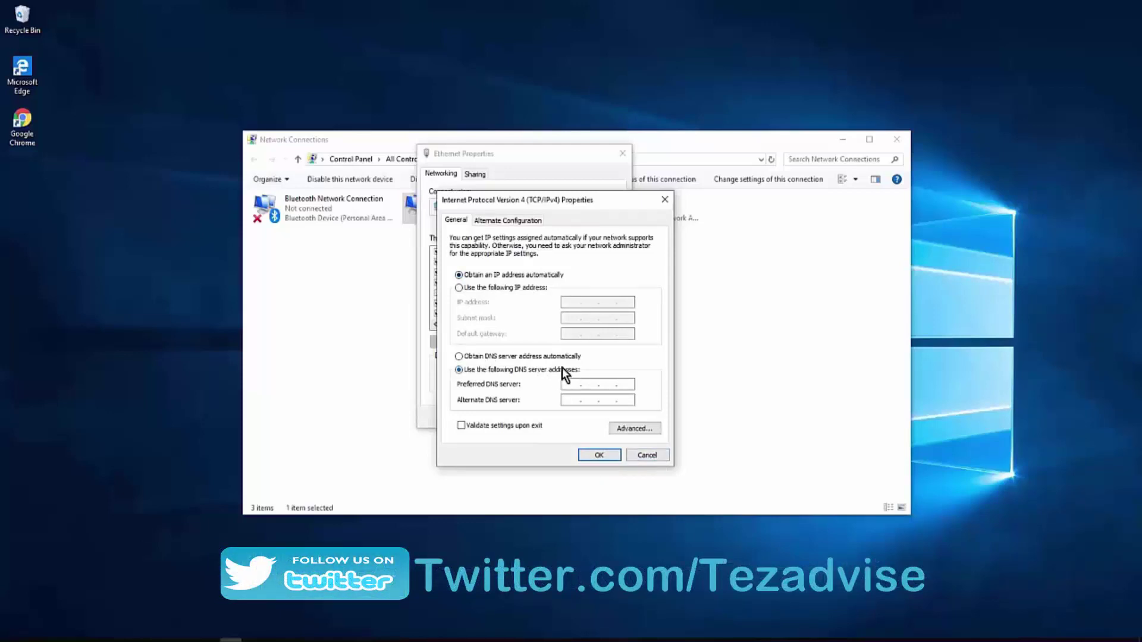
click(476, 357)
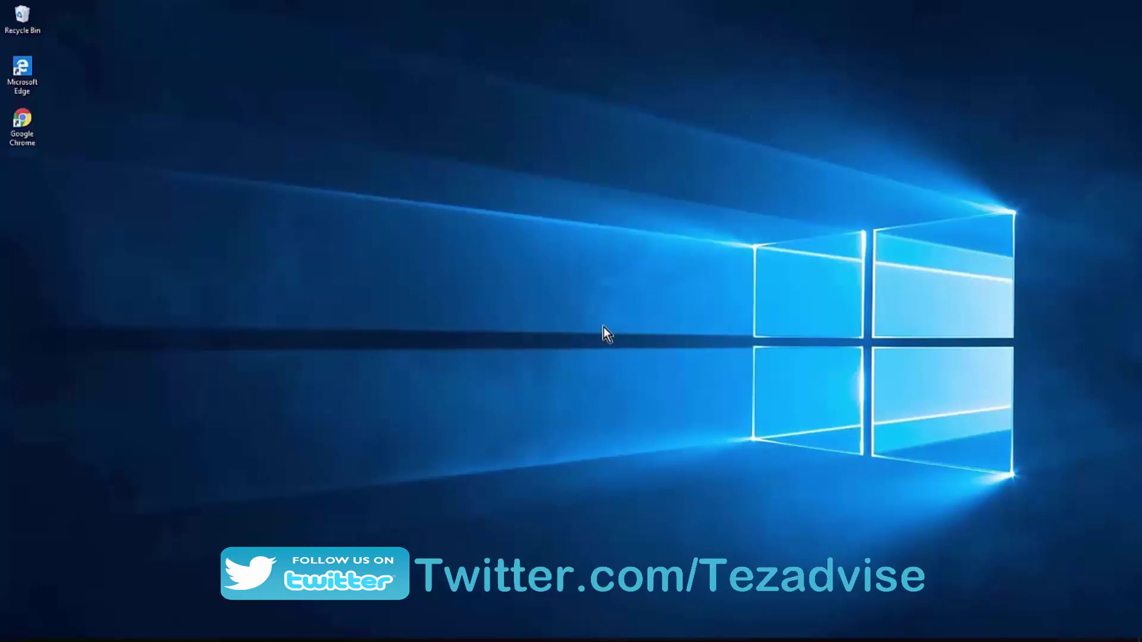
Find Command Prompt by searching for cmd and run it as administrator.
click(7, 635)
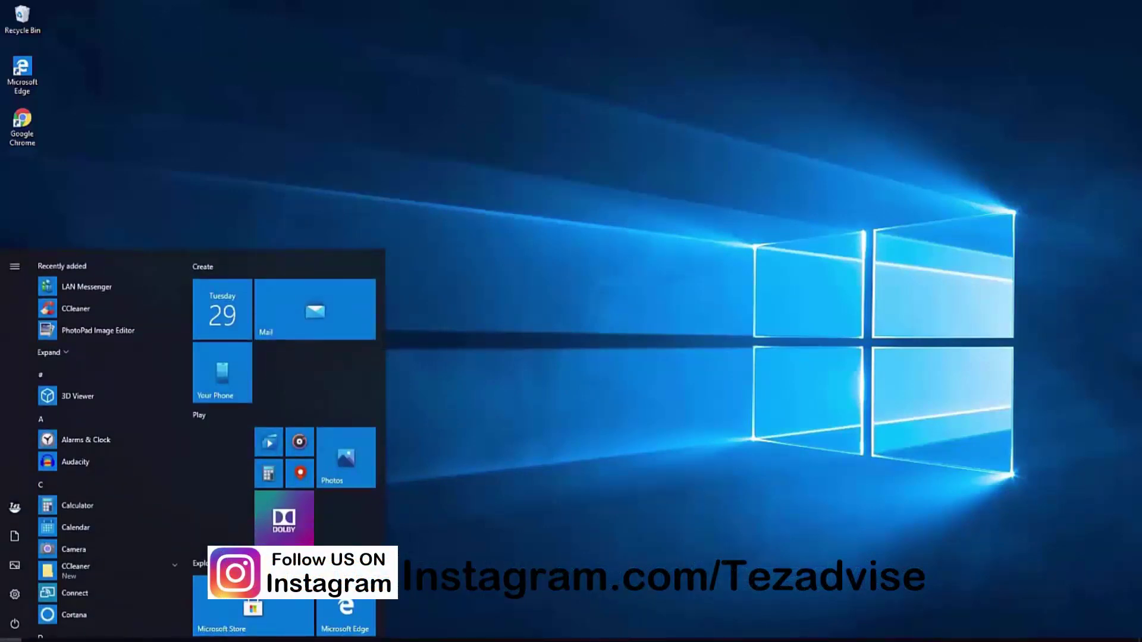
text(cmd)
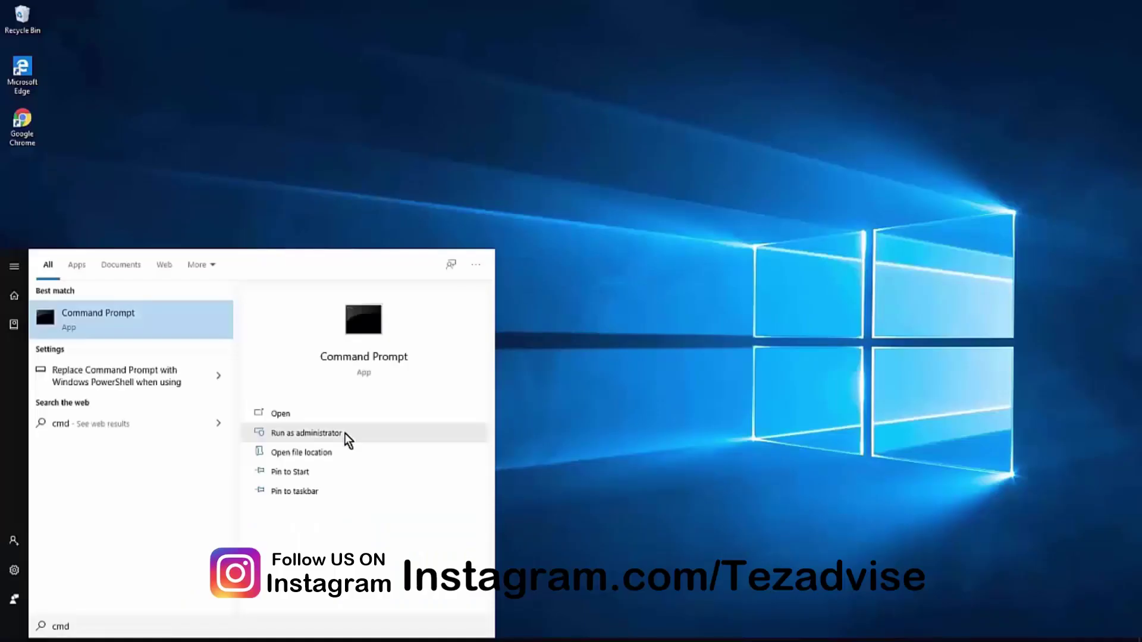
click(345, 434)
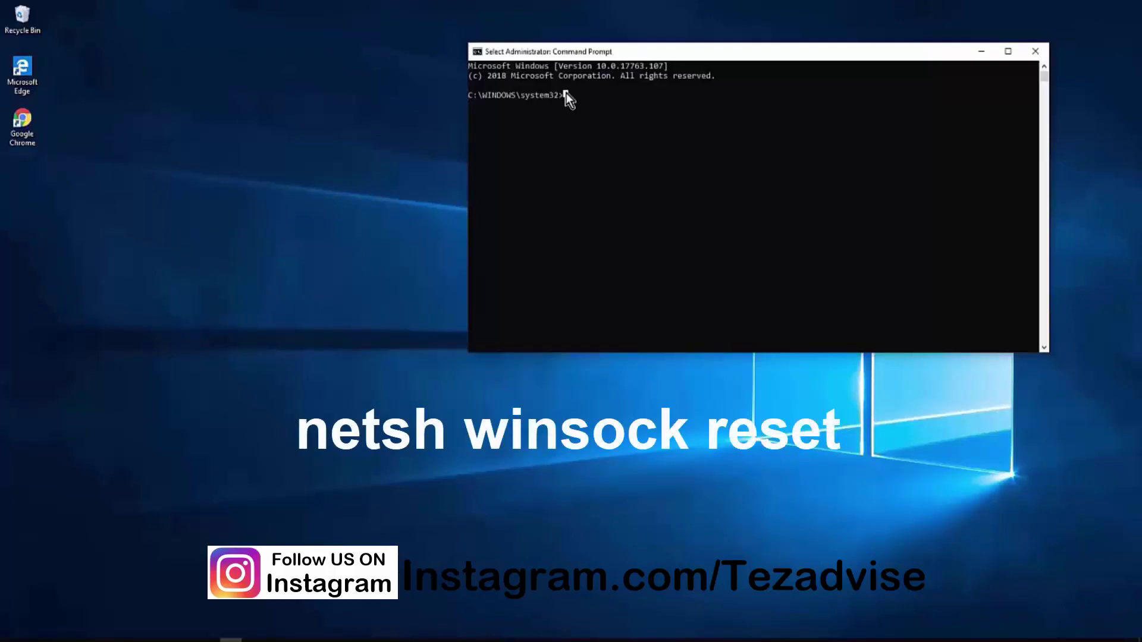
Enter the command netsh winsock reset at the prompt and clear the line without running it.
key(Escape)
text(netsh)
text( win)
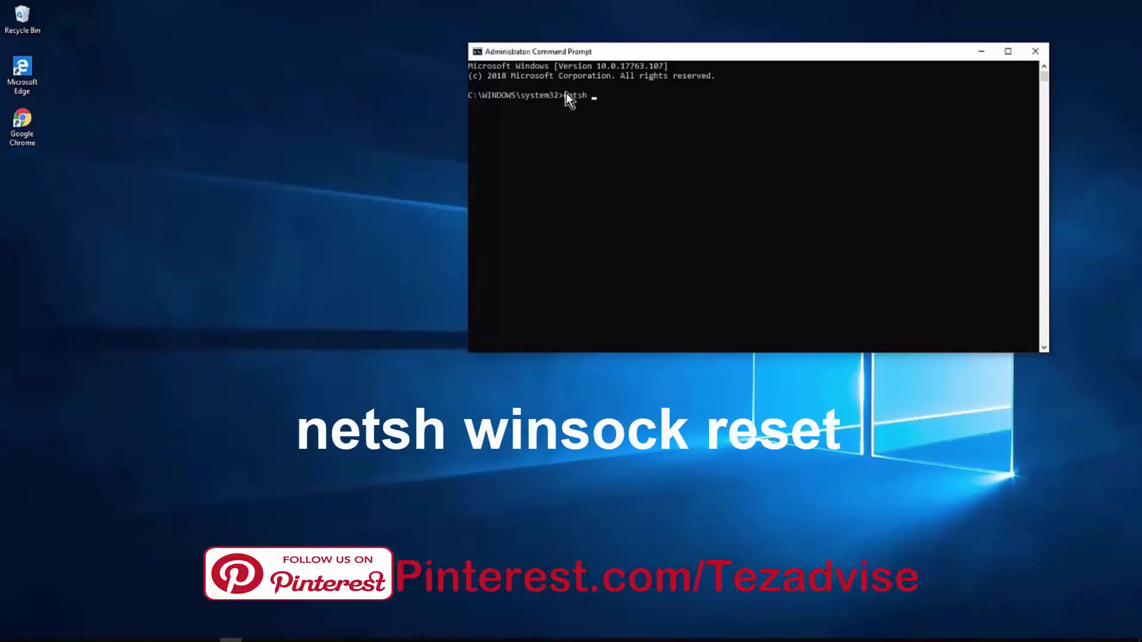
text(sock reset)
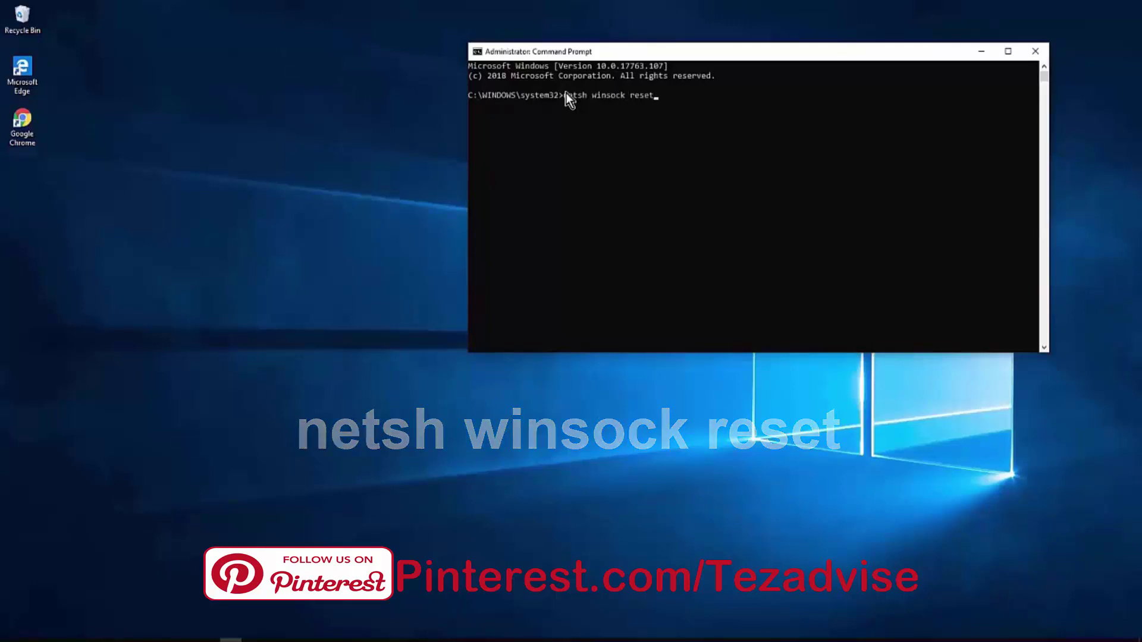
key(Escape)
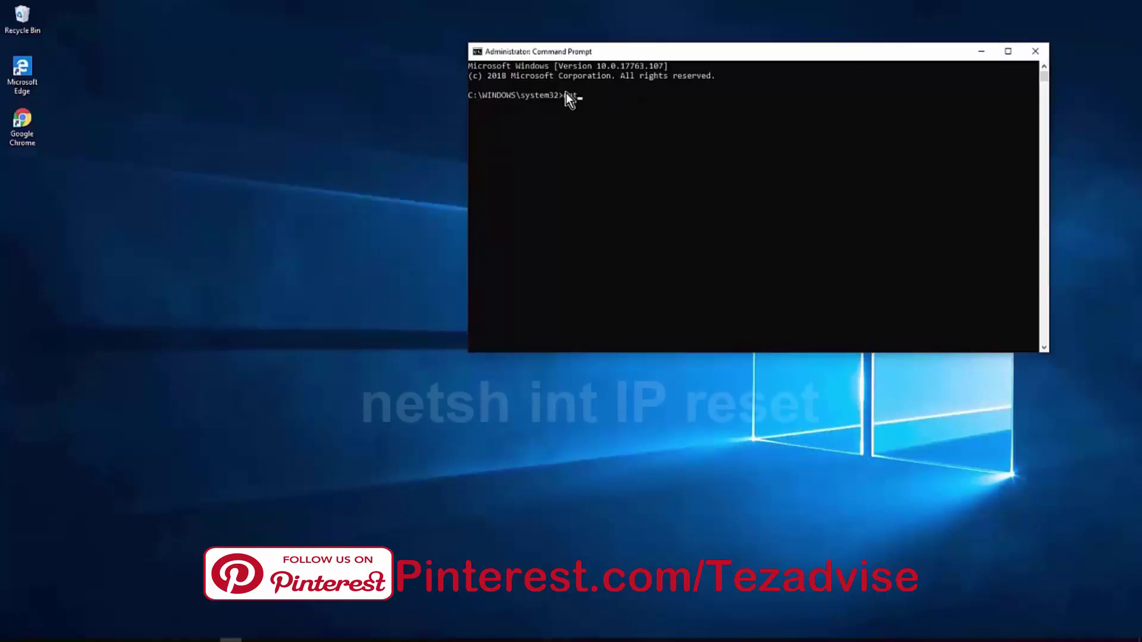
Write the command netsh int ip reset at the administrator prompt.
text(netsh i)
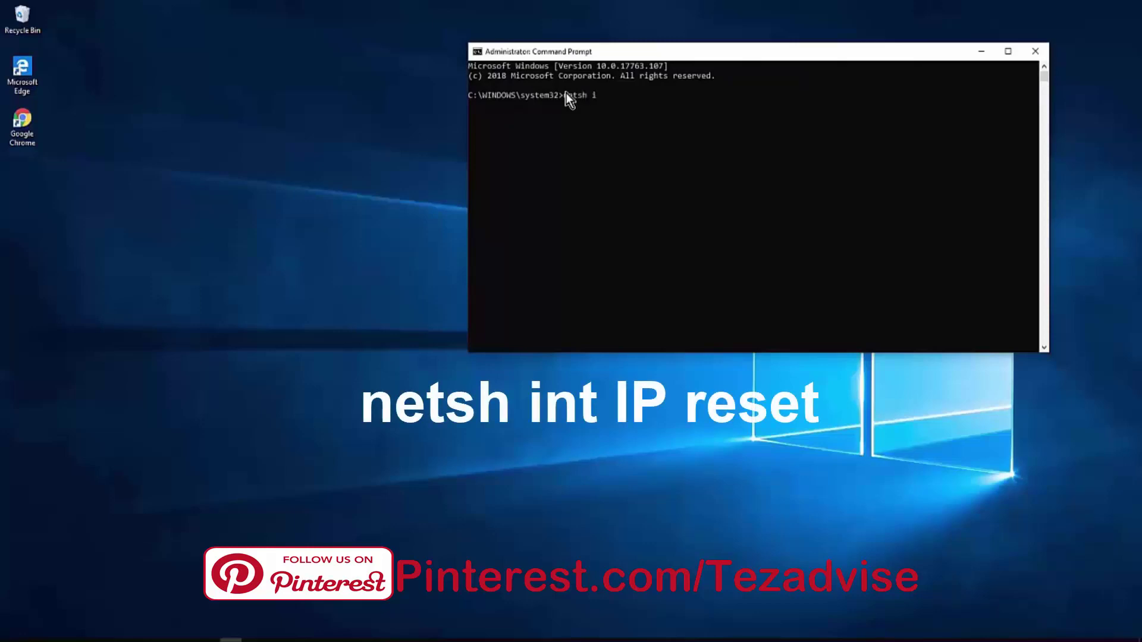
text(nt ip reset)
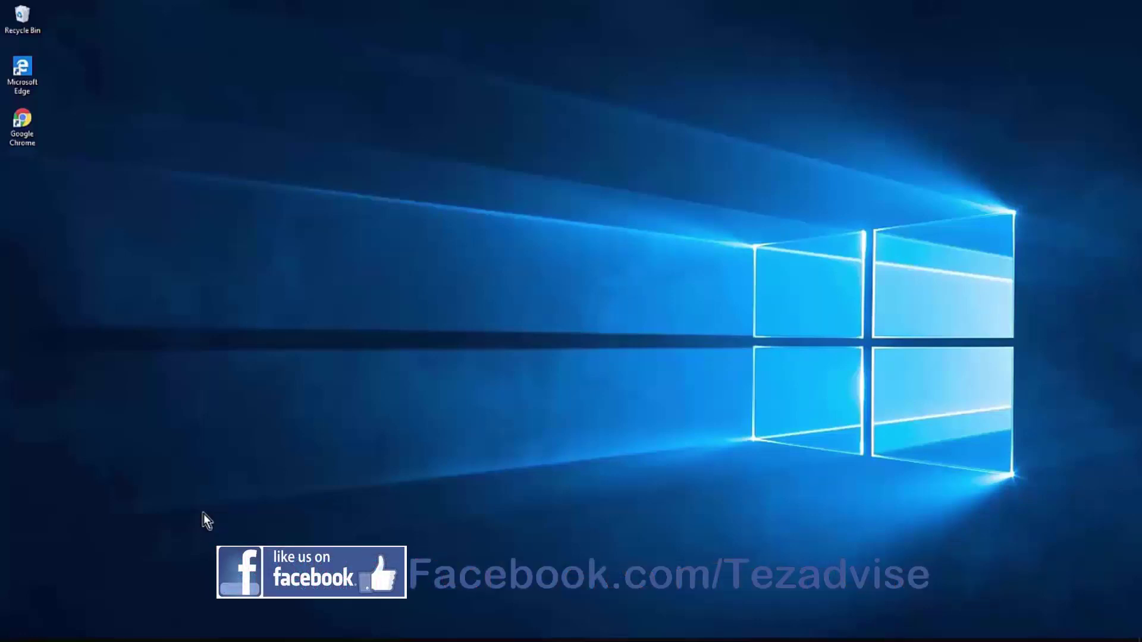
Launch Control Panel with the Run command control.
key(super+r)
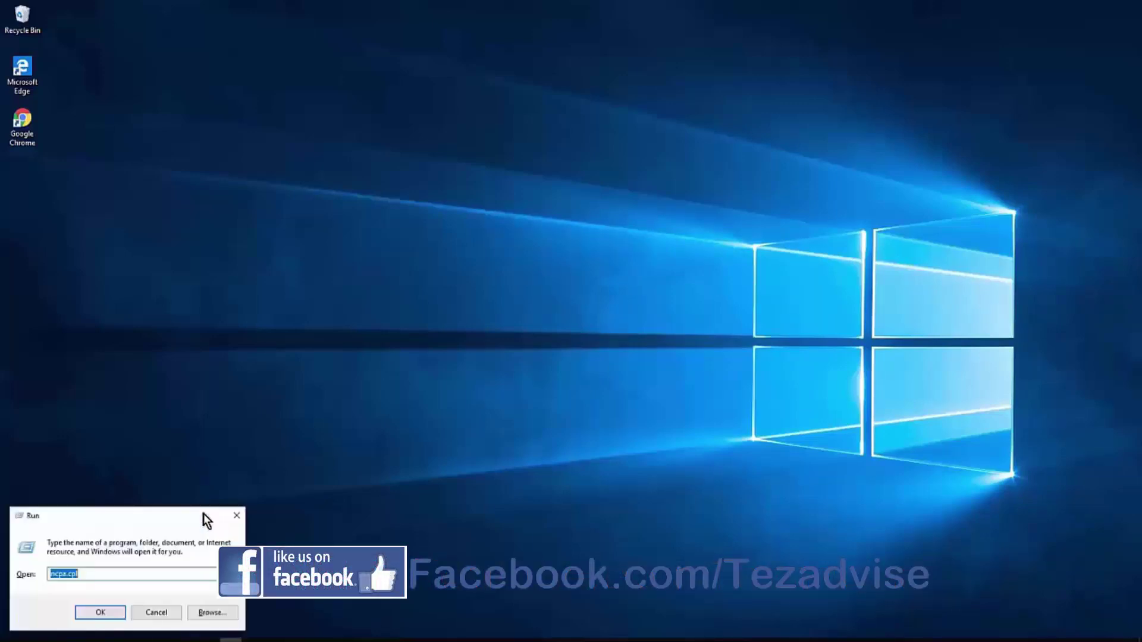
text(control)
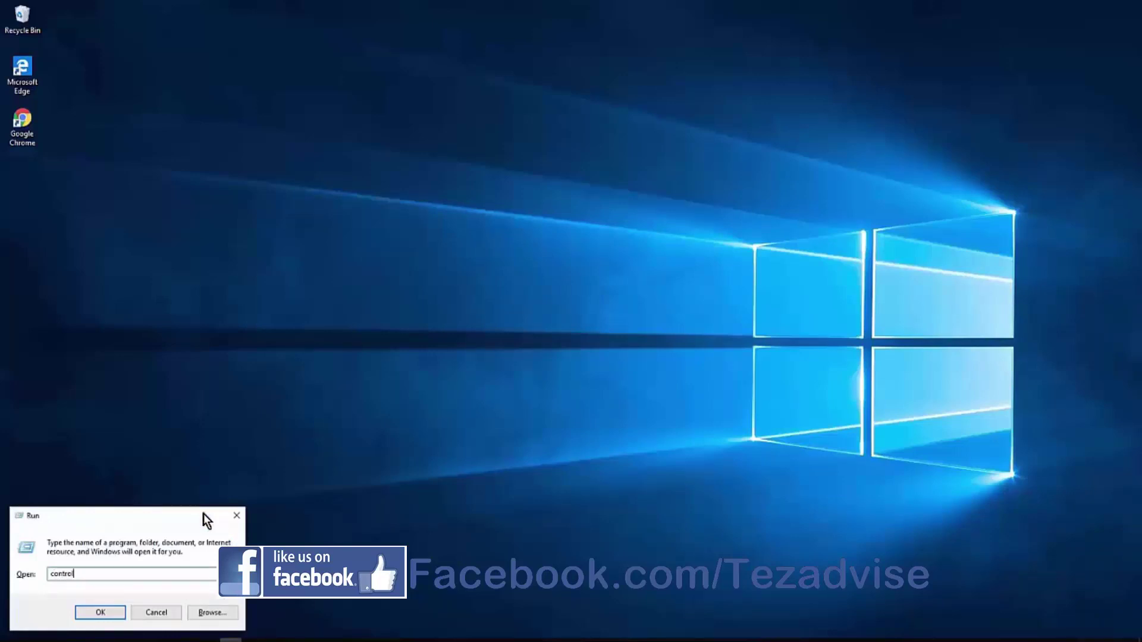
key(Return)
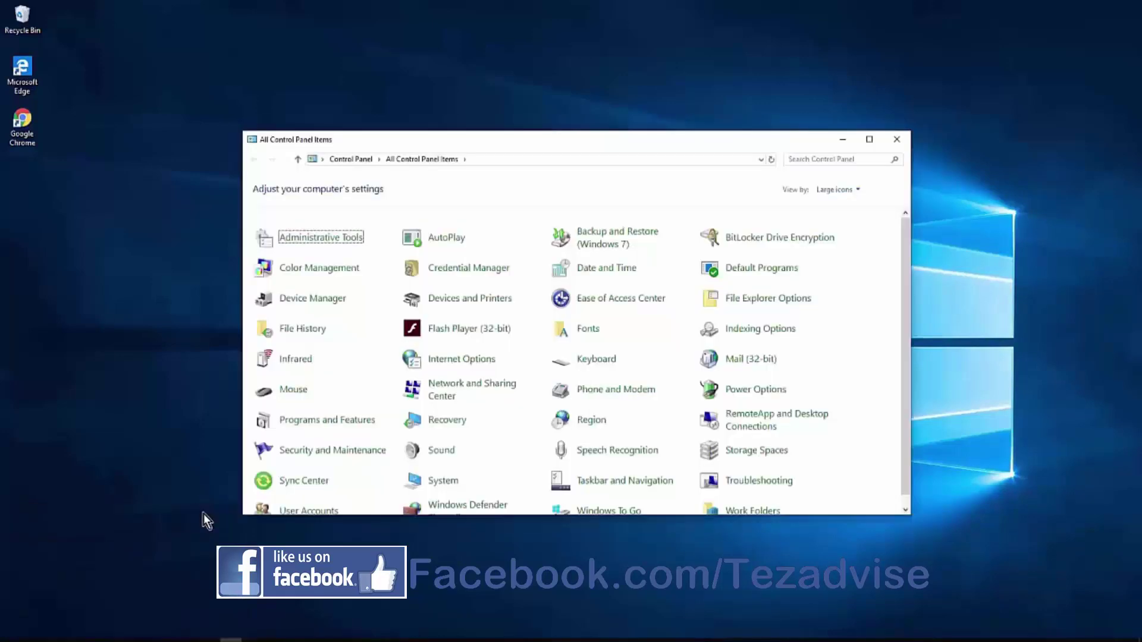
Switch the Control Panel view to Category, to Small icons, and back to Large icons.
click(854, 190)
click(858, 206)
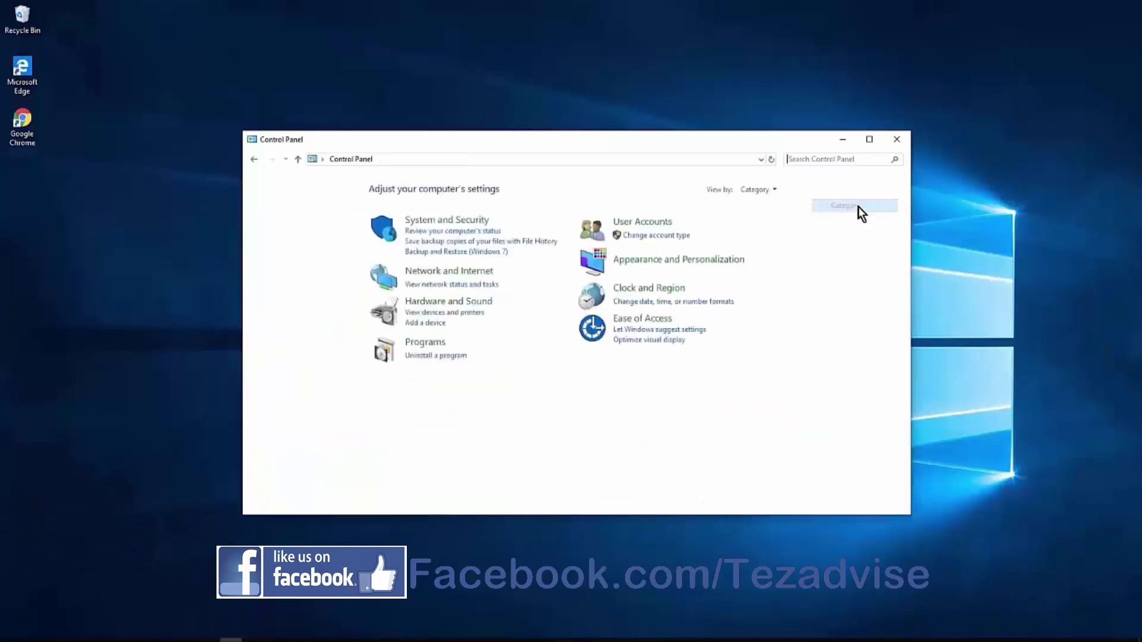
click(772, 189)
click(772, 237)
click(830, 191)
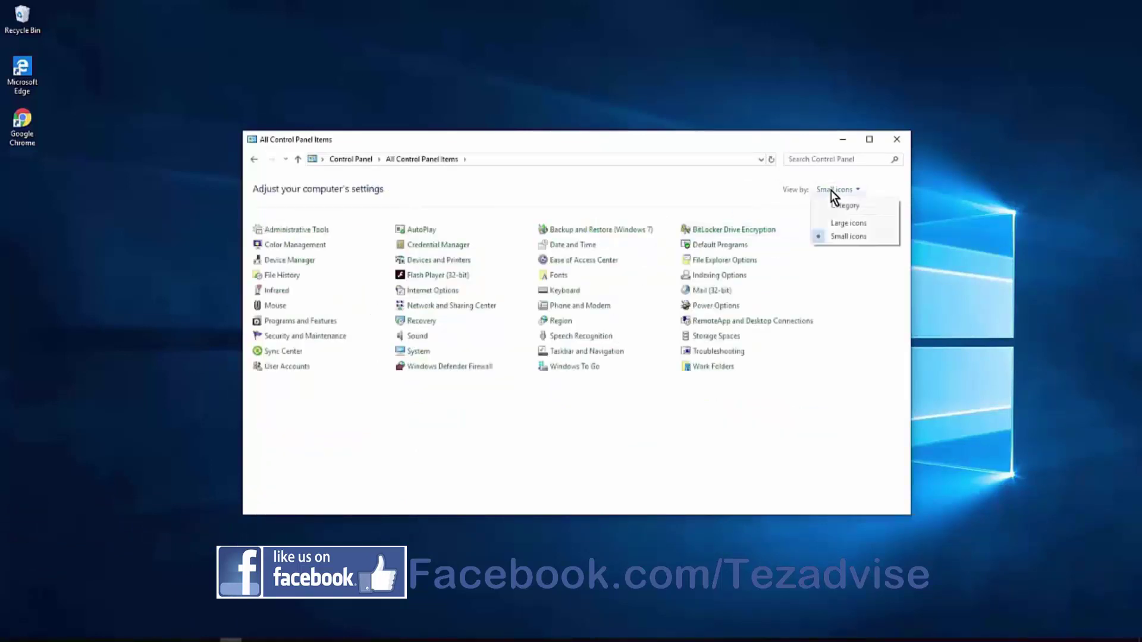
click(875, 222)
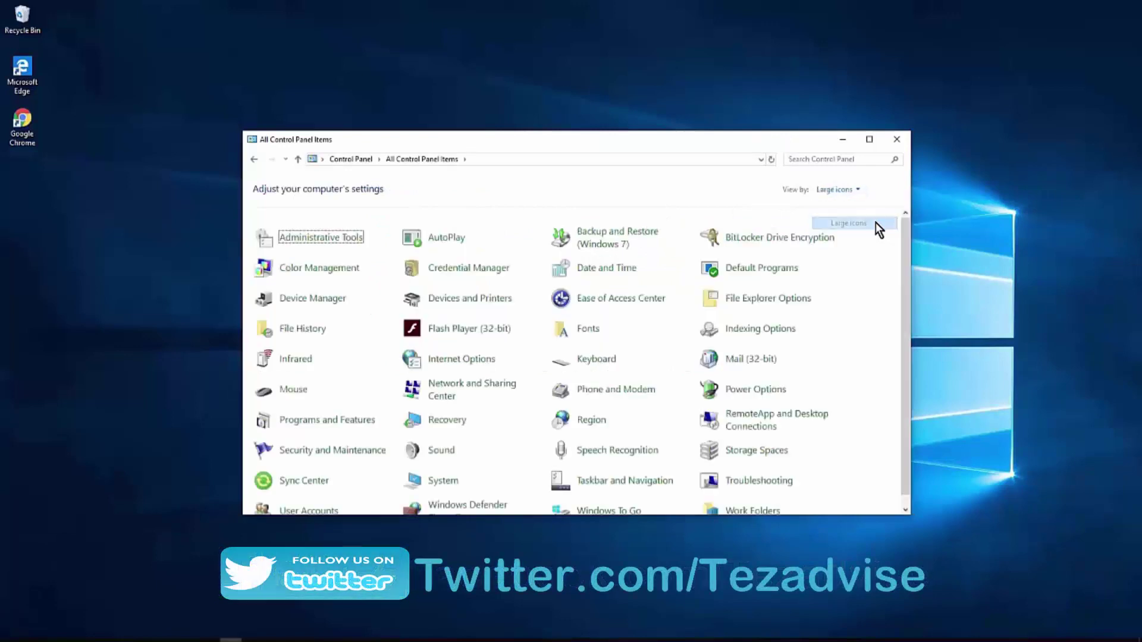
Turn off fast startup in the Power Options power button settings, save the changes, and close the window.
click(752, 380)
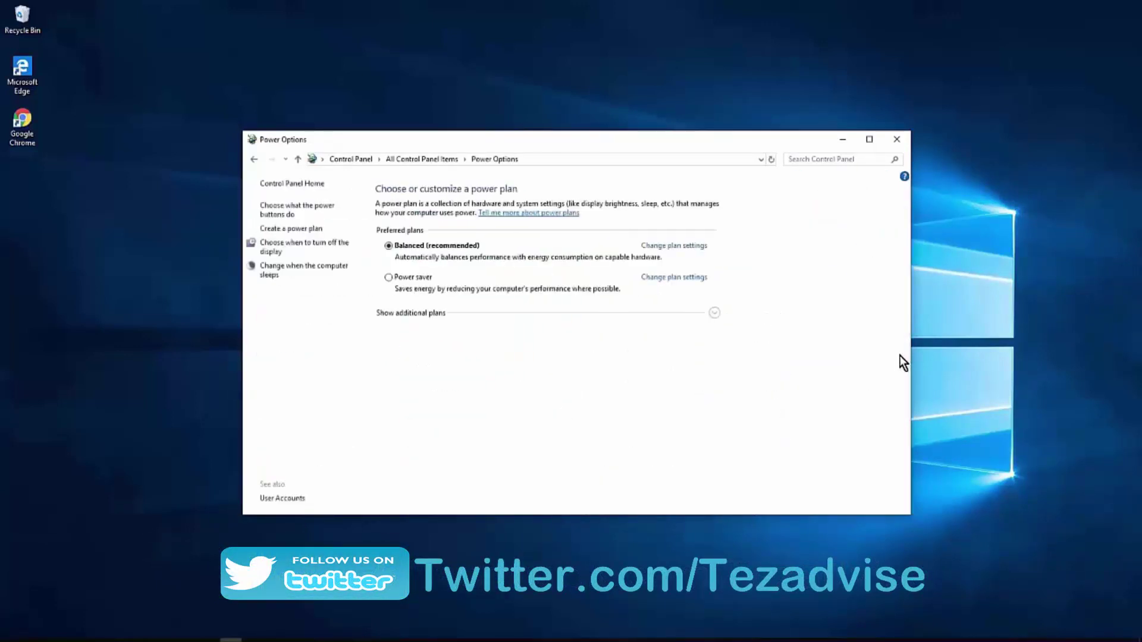
click(289, 215)
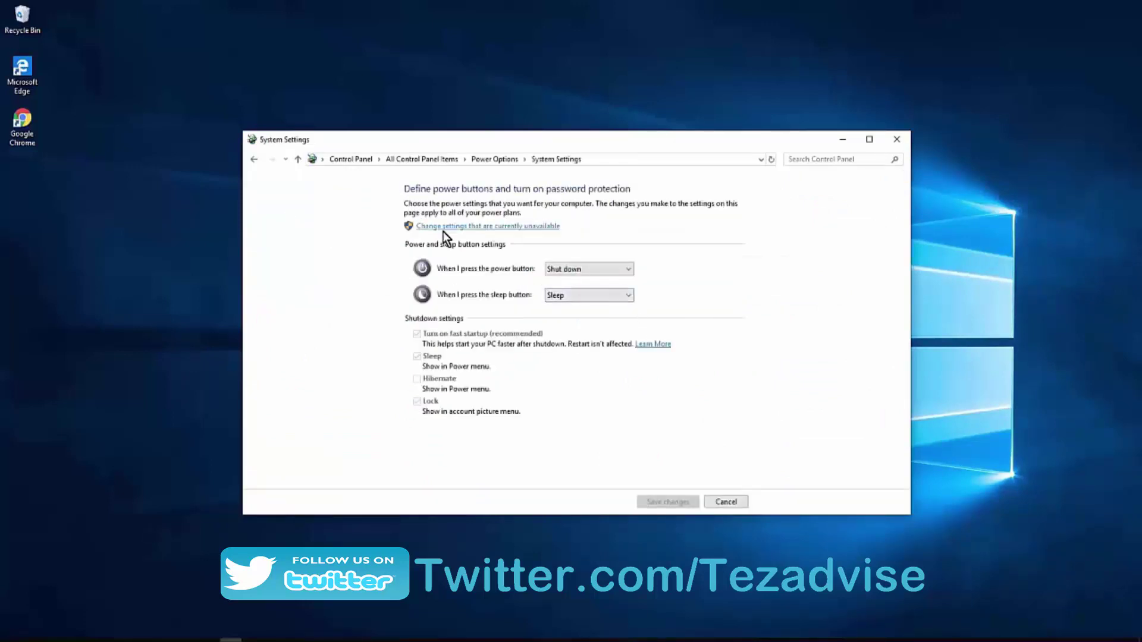
click(541, 227)
click(417, 319)
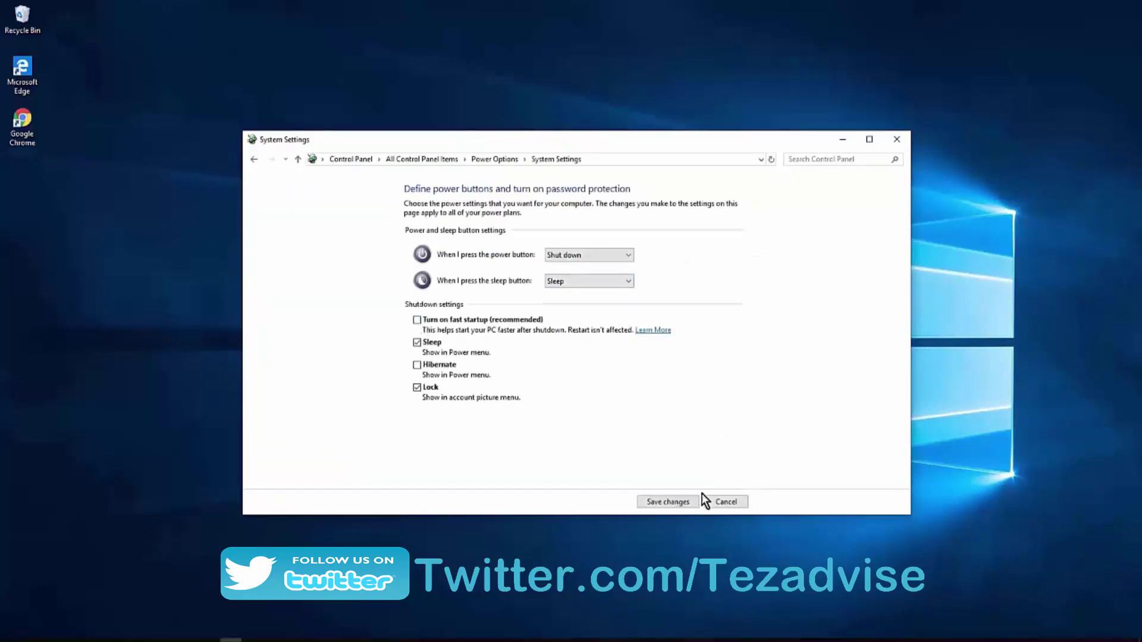
click(669, 504)
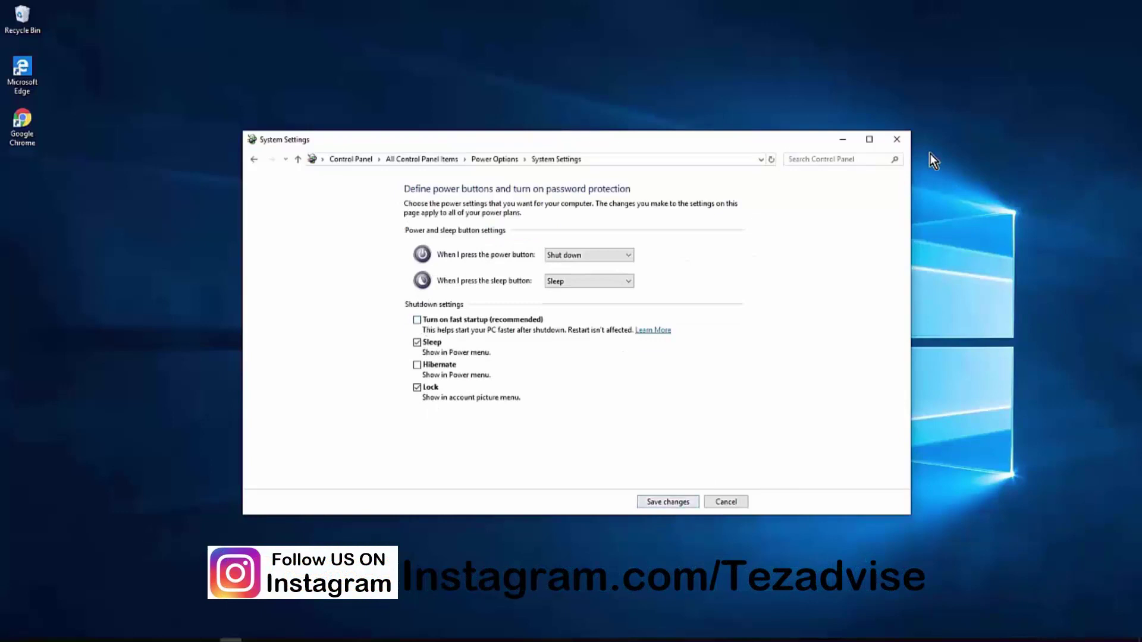
click(897, 140)
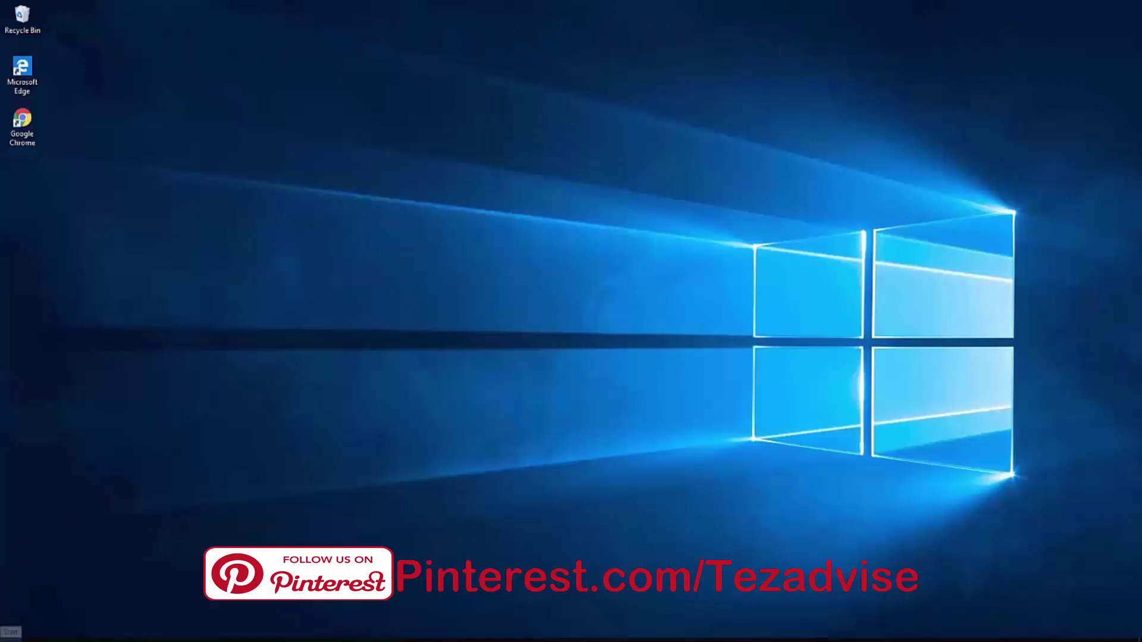
Launch Device Manager and expand the Network adapters category.
right_click(9, 638)
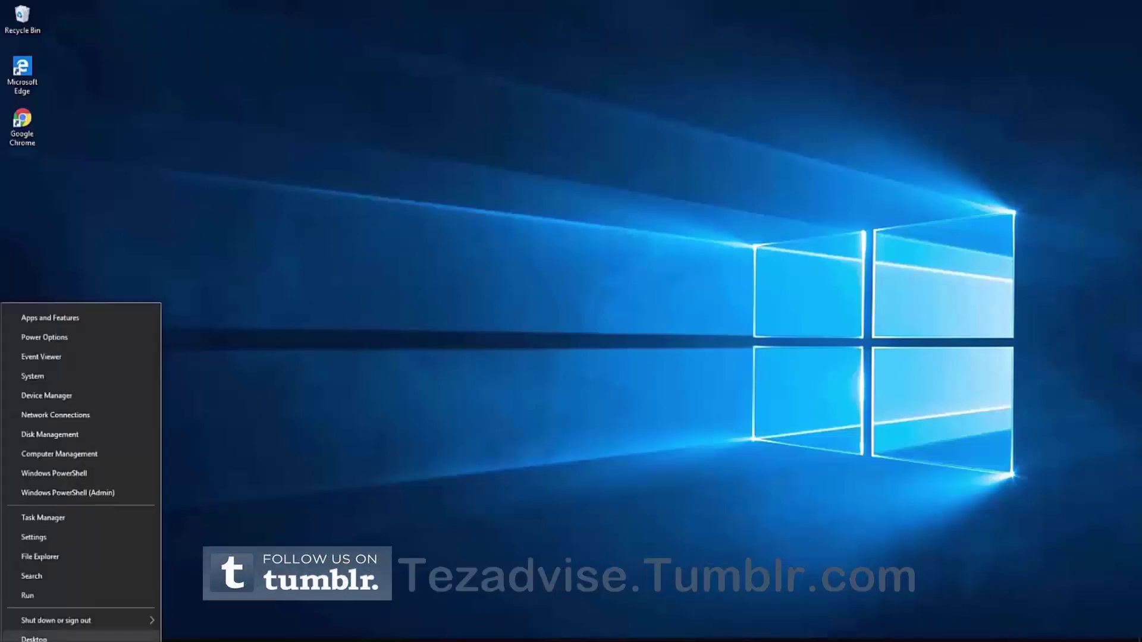
click(103, 395)
click(658, 351)
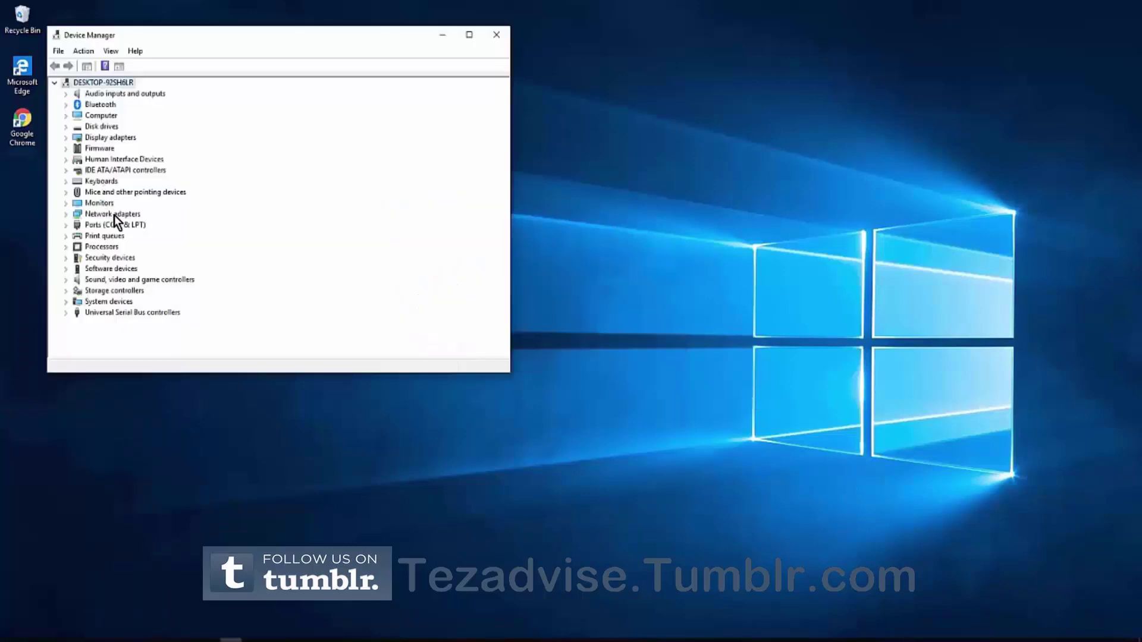
click(65, 214)
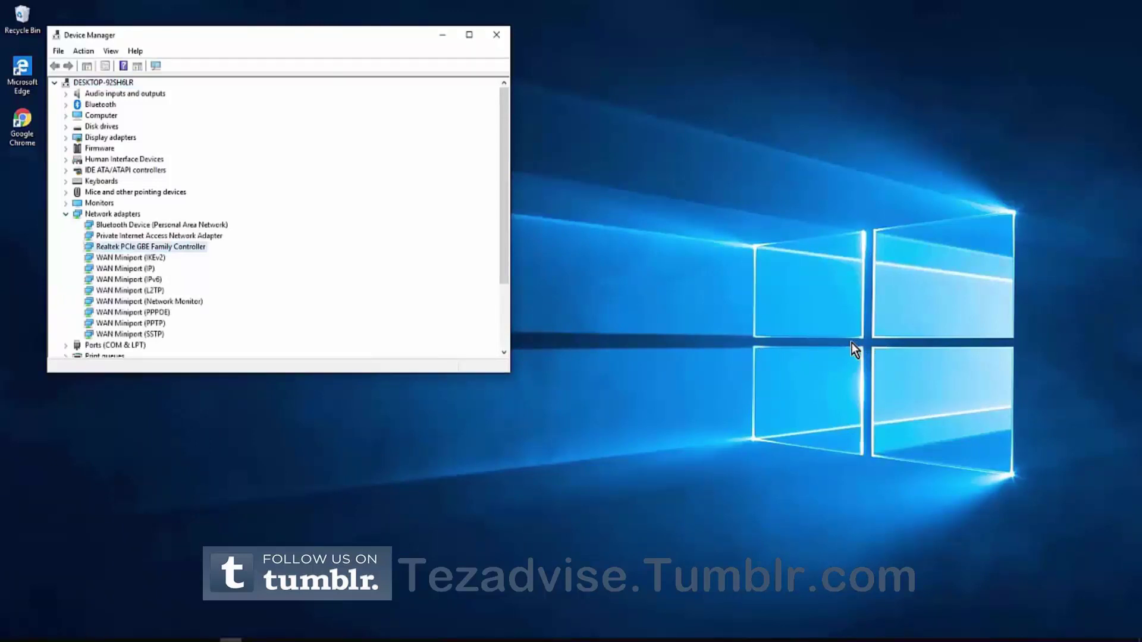
Run ncpa.cpl and select the Ethernet connection to check which network adapter it uses.
key(super+r)
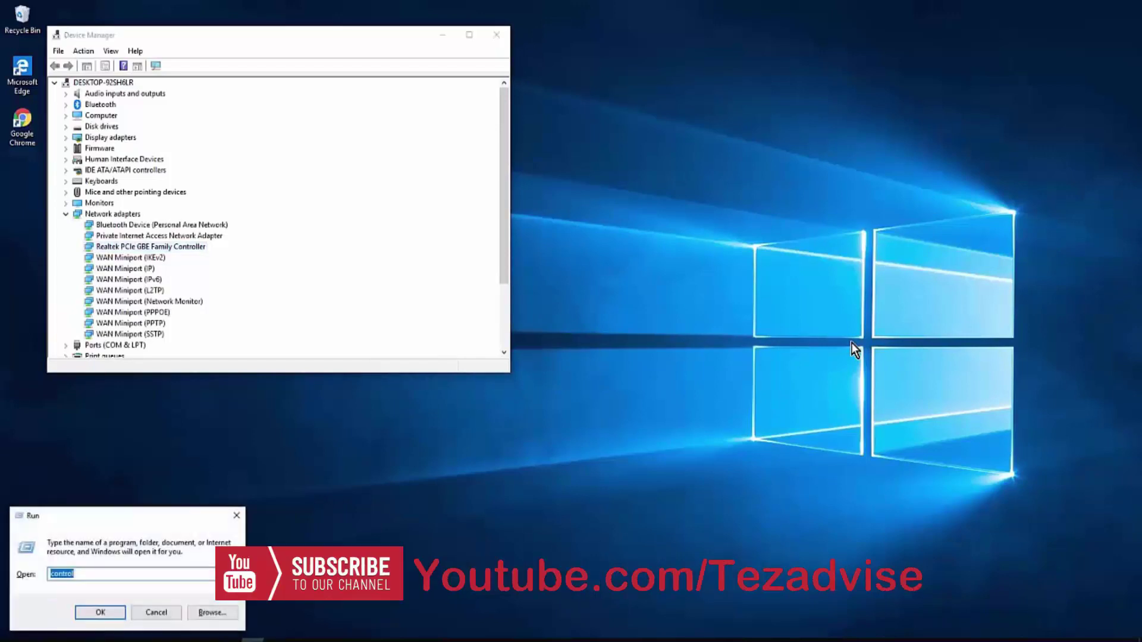
text(n)
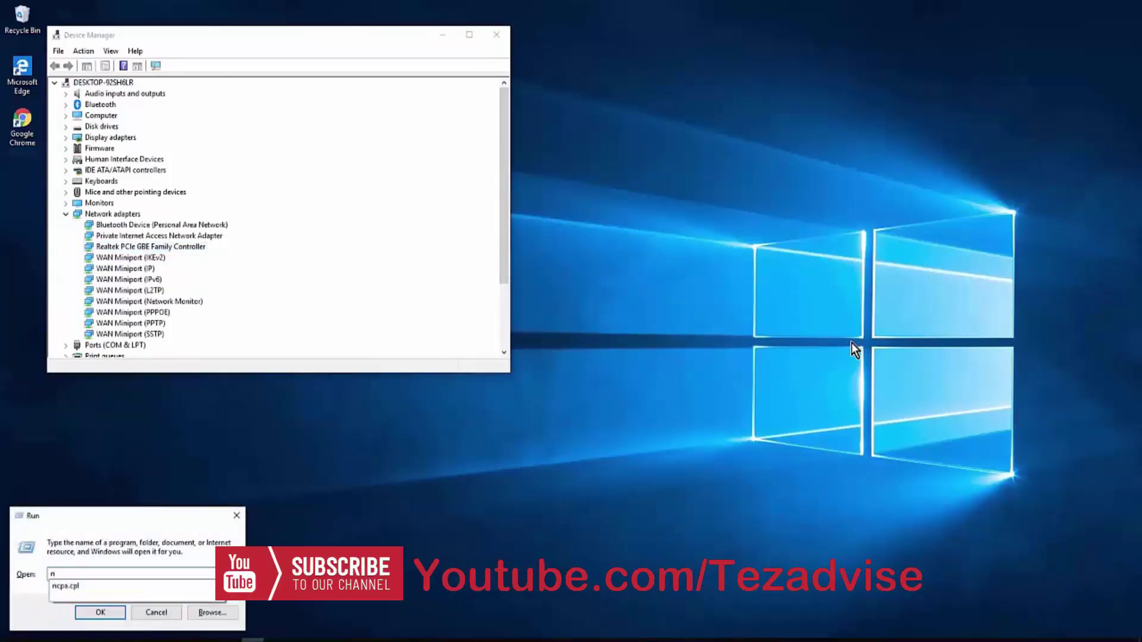
key(Down)
key(Return)
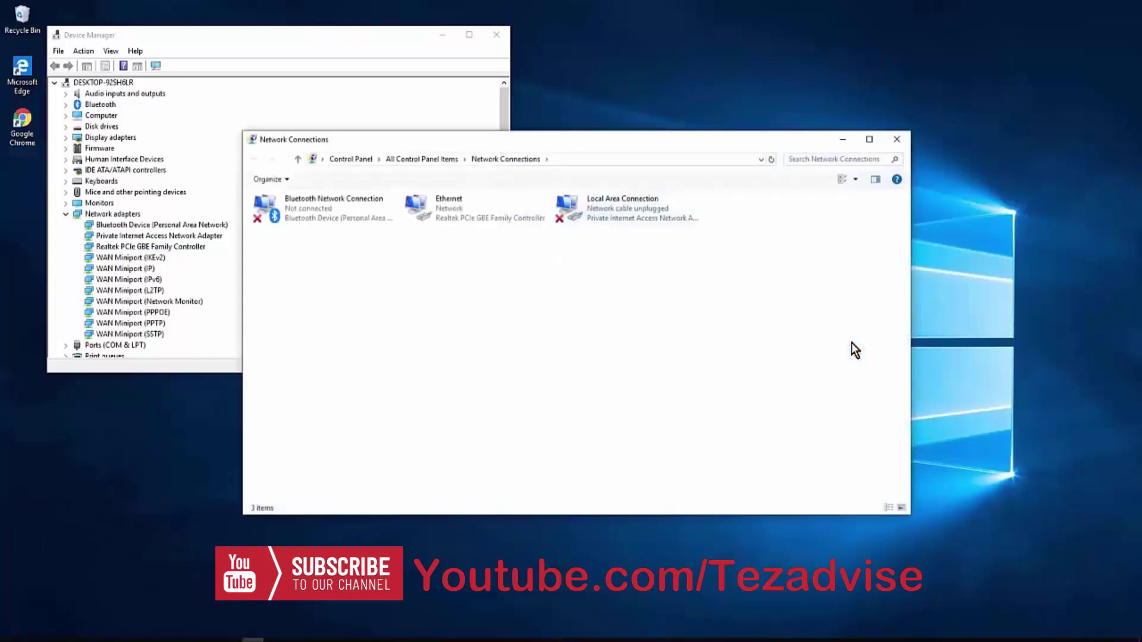
click(496, 213)
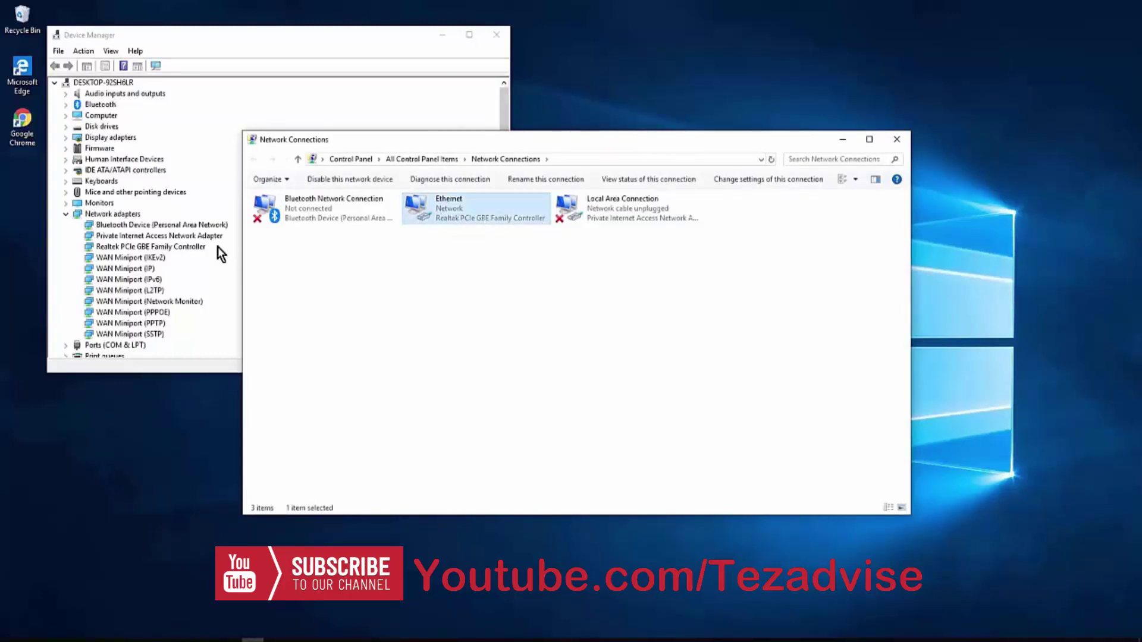
Return to Device Manager and show the properties of the Realtek PCIe GBE Family Controller.
click(194, 249)
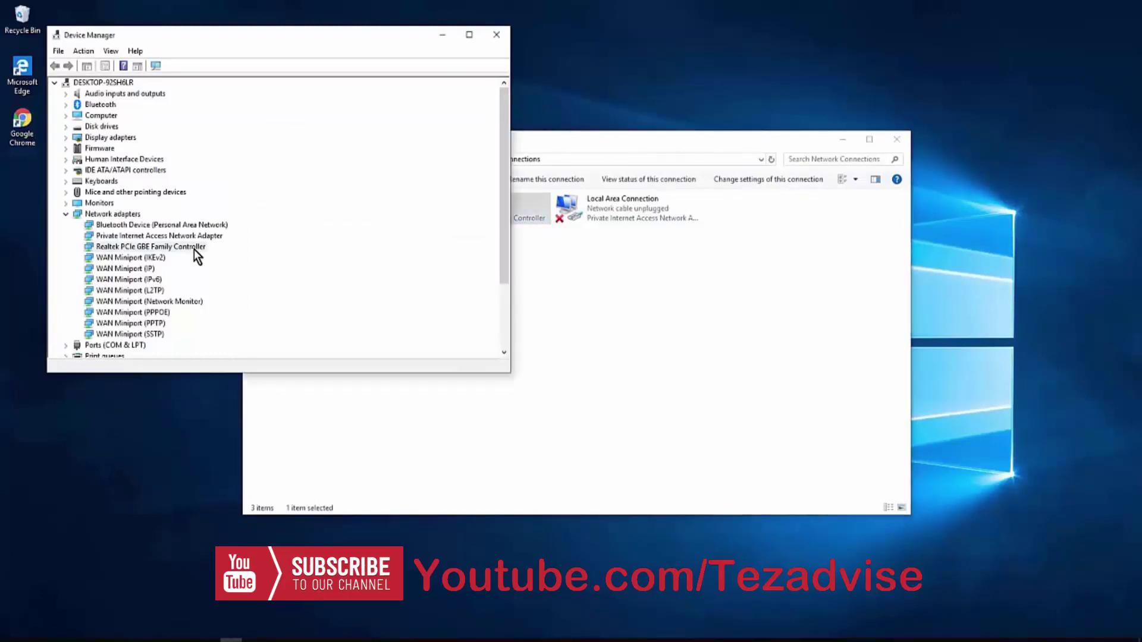
right_click(196, 249)
click(208, 254)
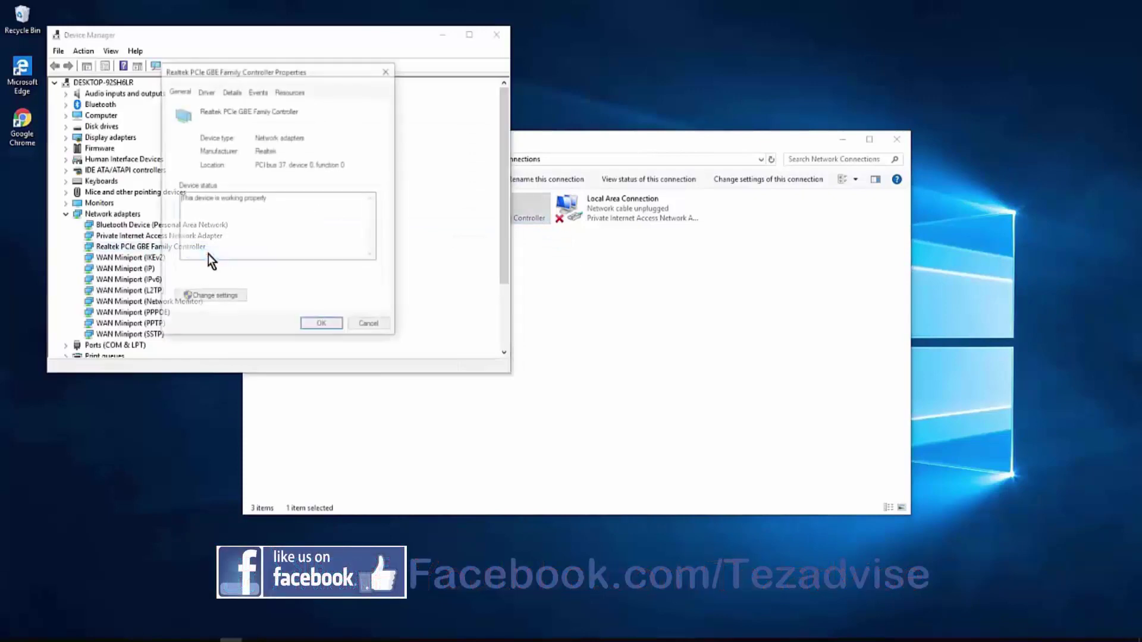
Check the Realtek controller's driver options, close its properties, and scan for hardware changes.
click(205, 93)
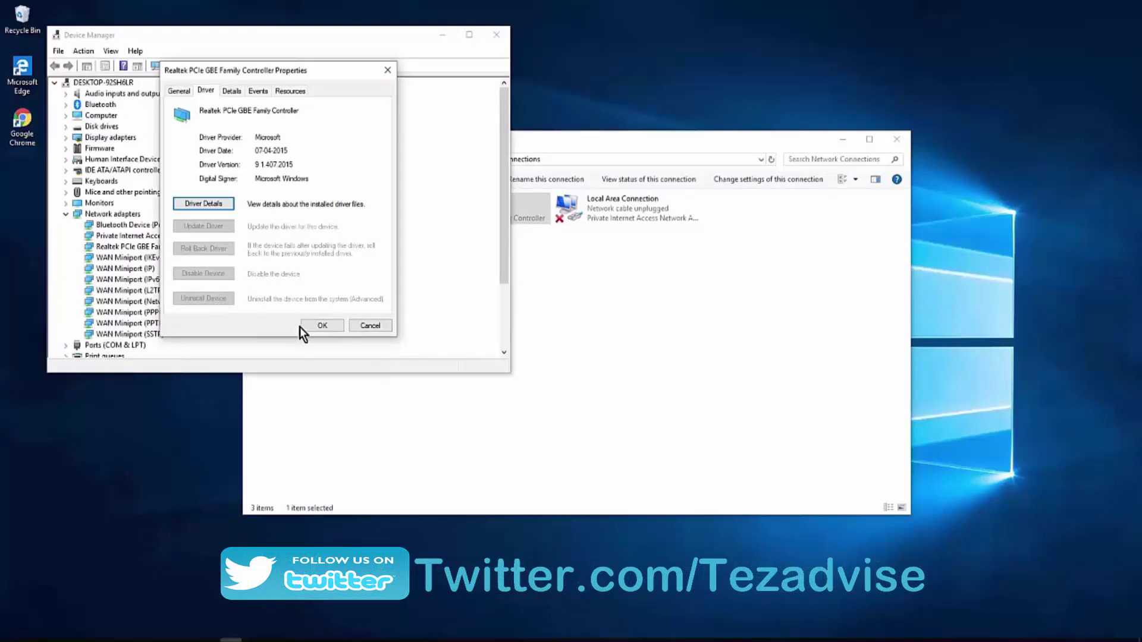
click(337, 324)
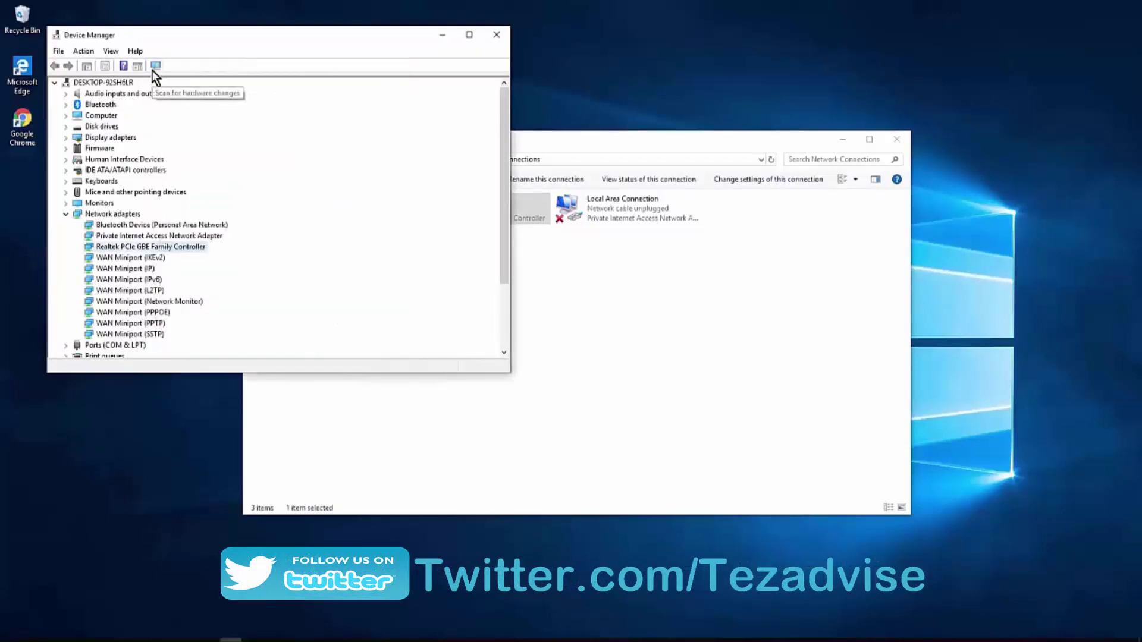
click(152, 69)
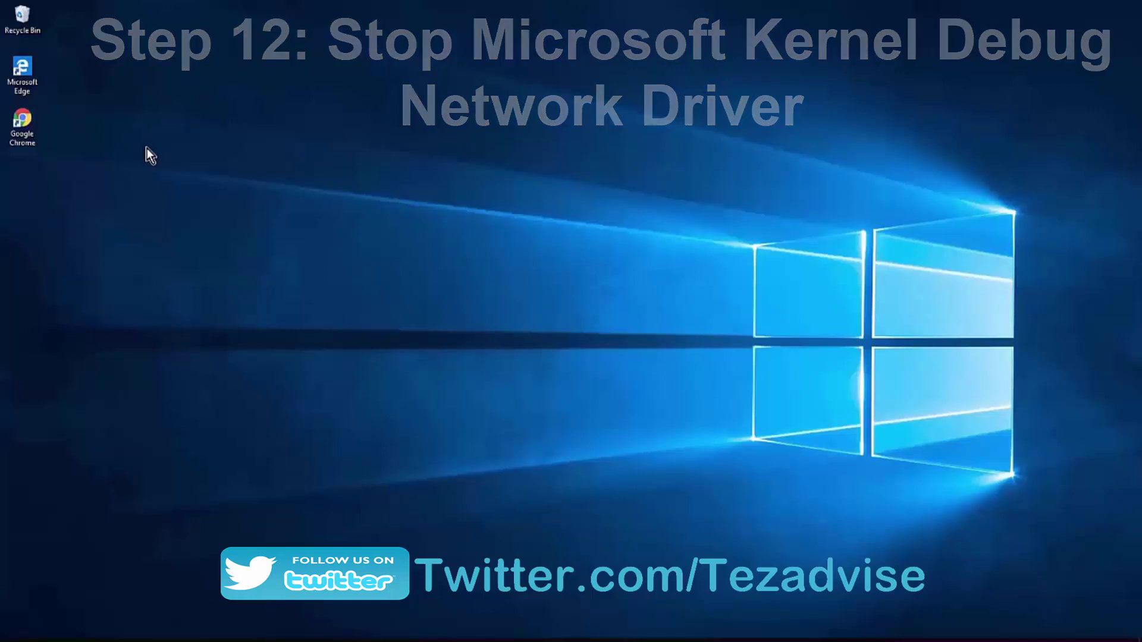
Reopen Device Manager and expand the Network adapters category.
key(super)
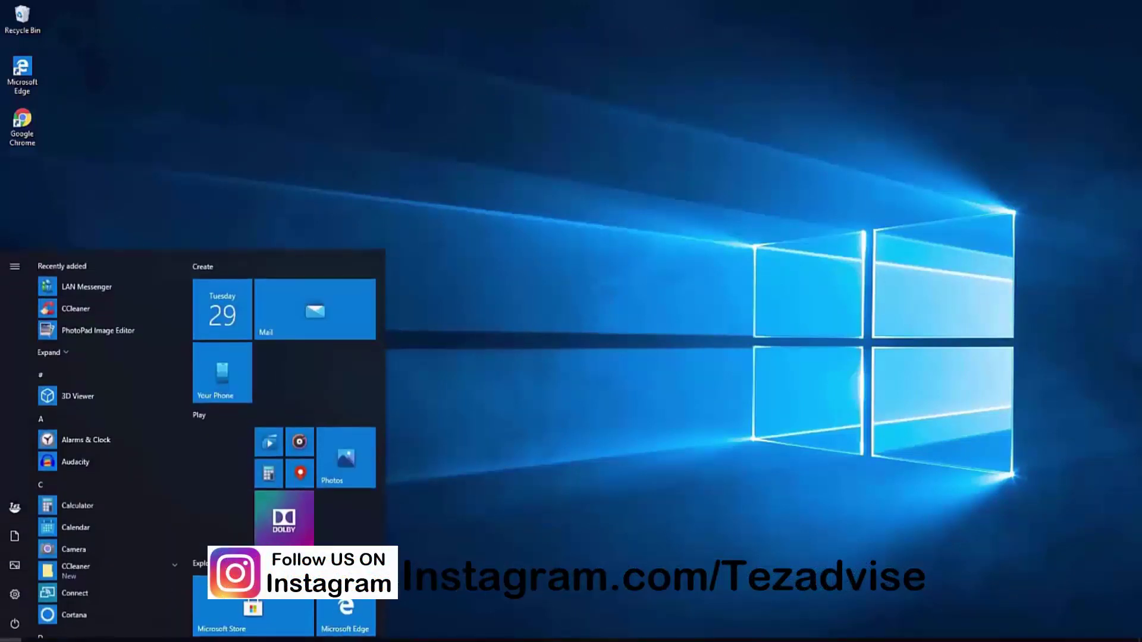
key(super+x)
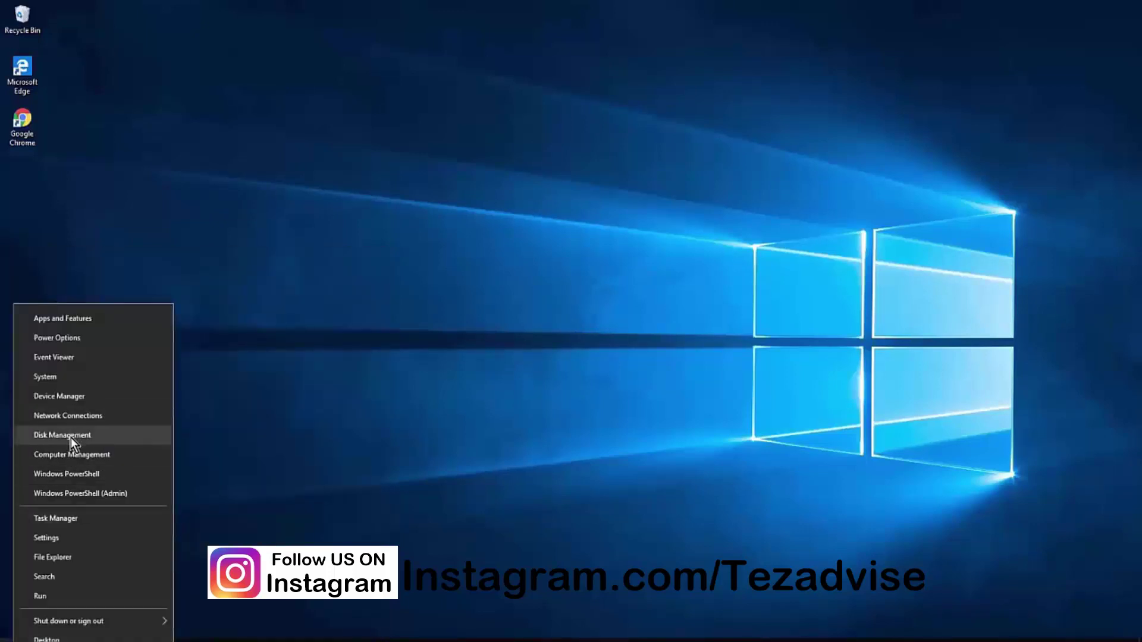
click(84, 396)
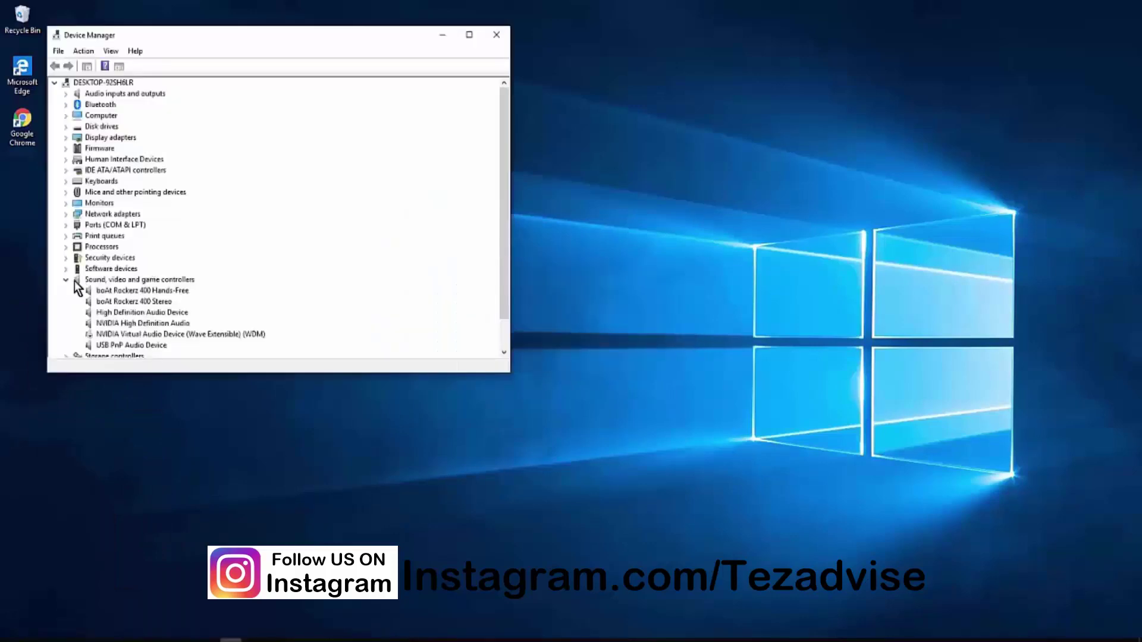
click(66, 213)
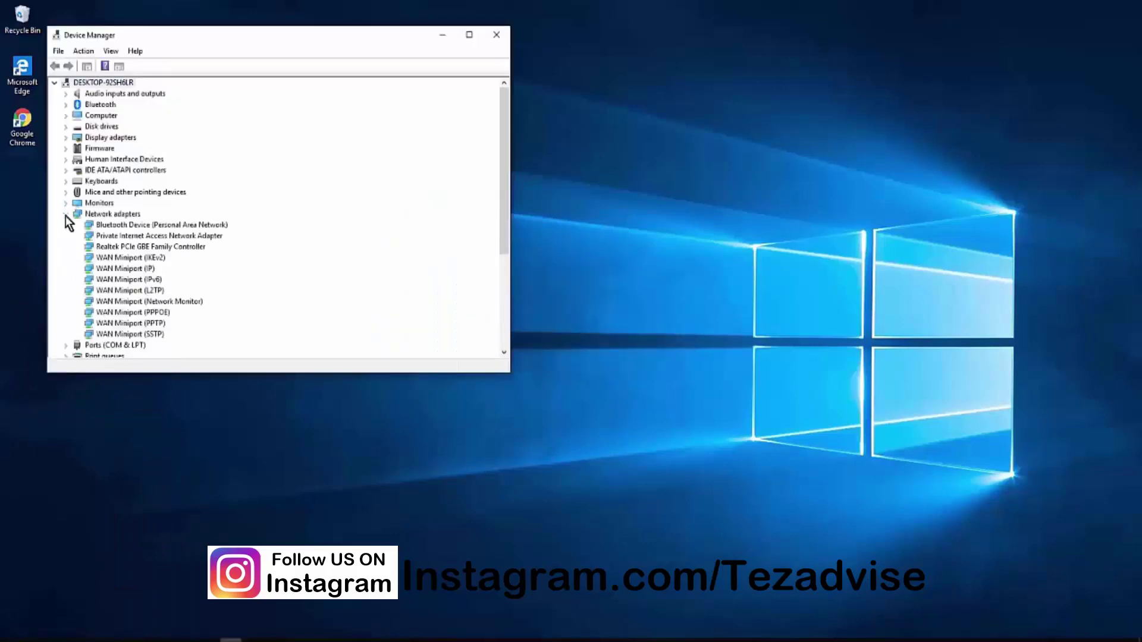
View the driver options in the Realtek PCIe GBE Family Controller's properties, then cancel the dialog.
right_click(175, 244)
click(191, 253)
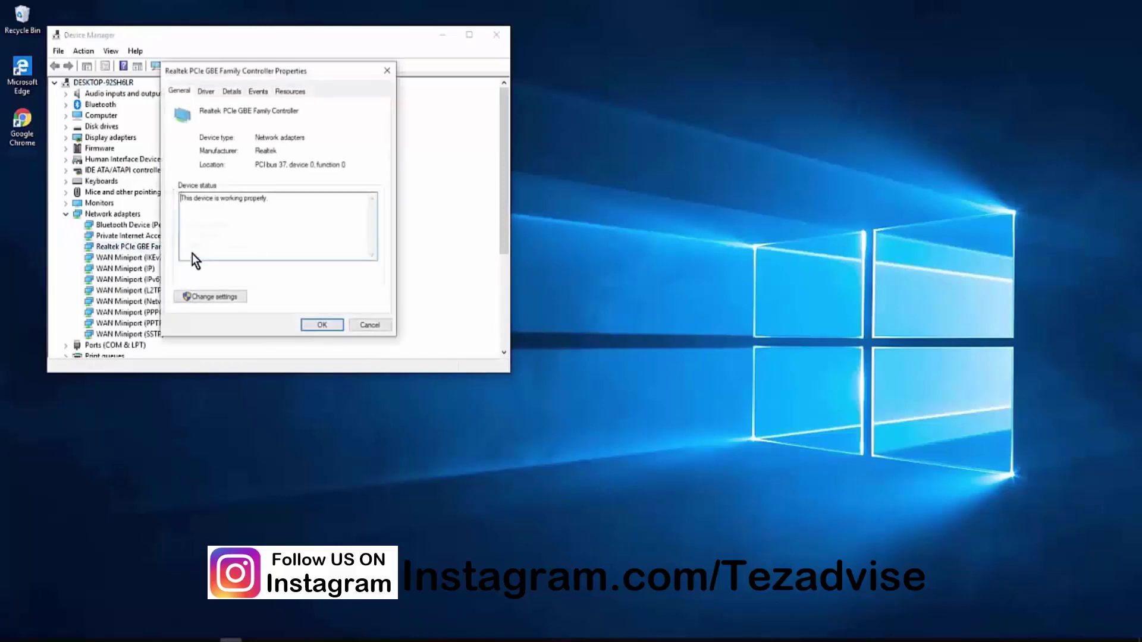
click(206, 91)
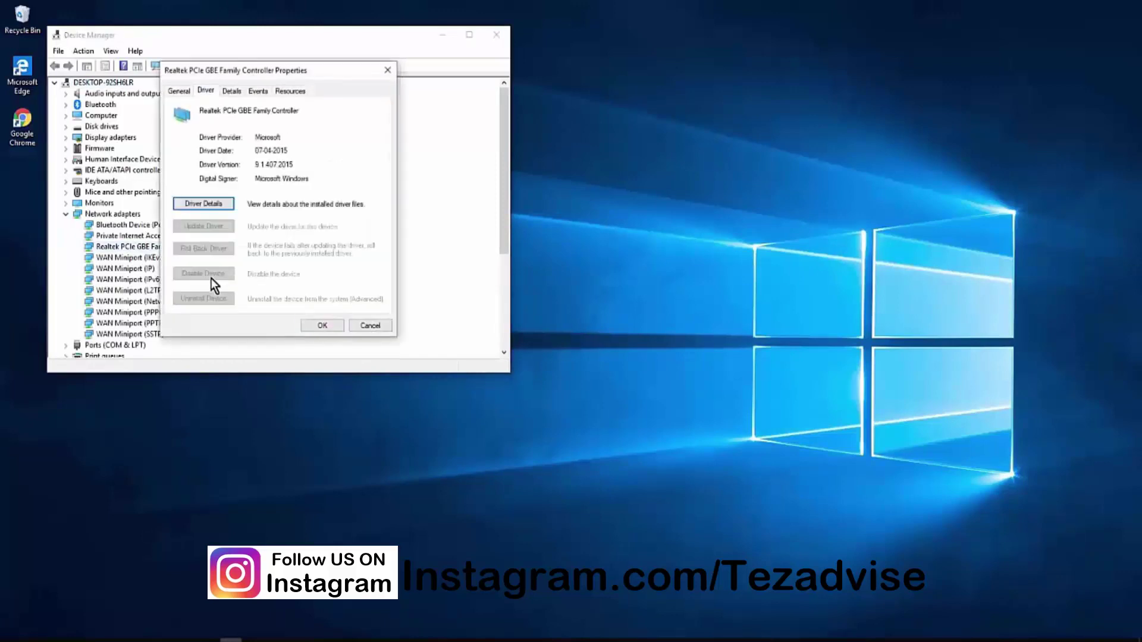
click(371, 325)
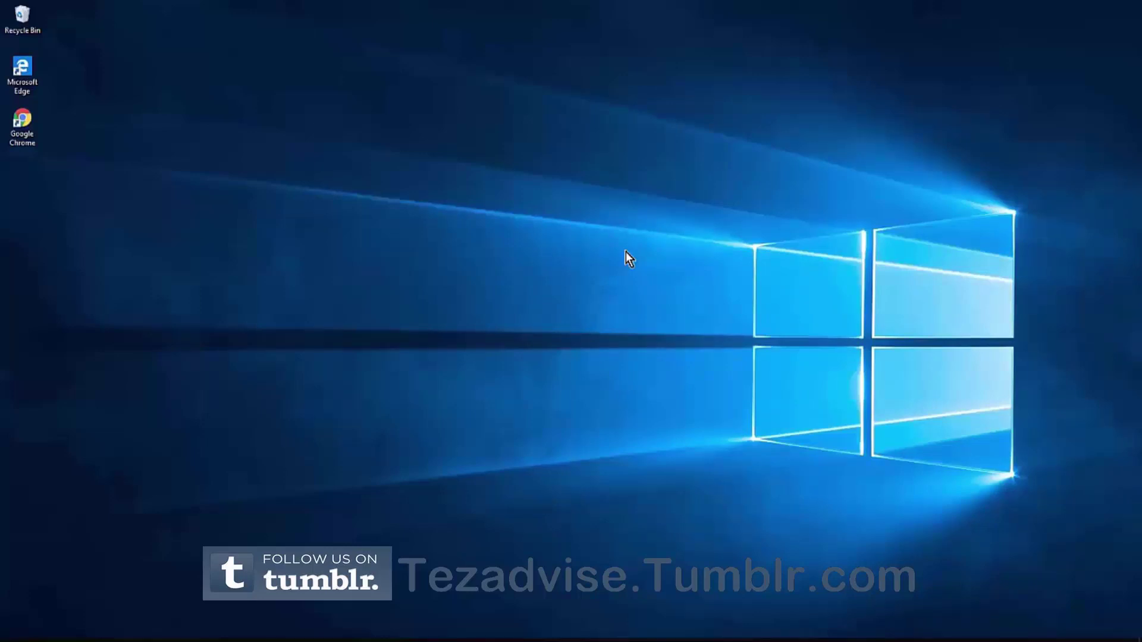
Launch Command Prompt and run ipconfig /all to list the network adapter configuration.
key(super)
text(cmd)
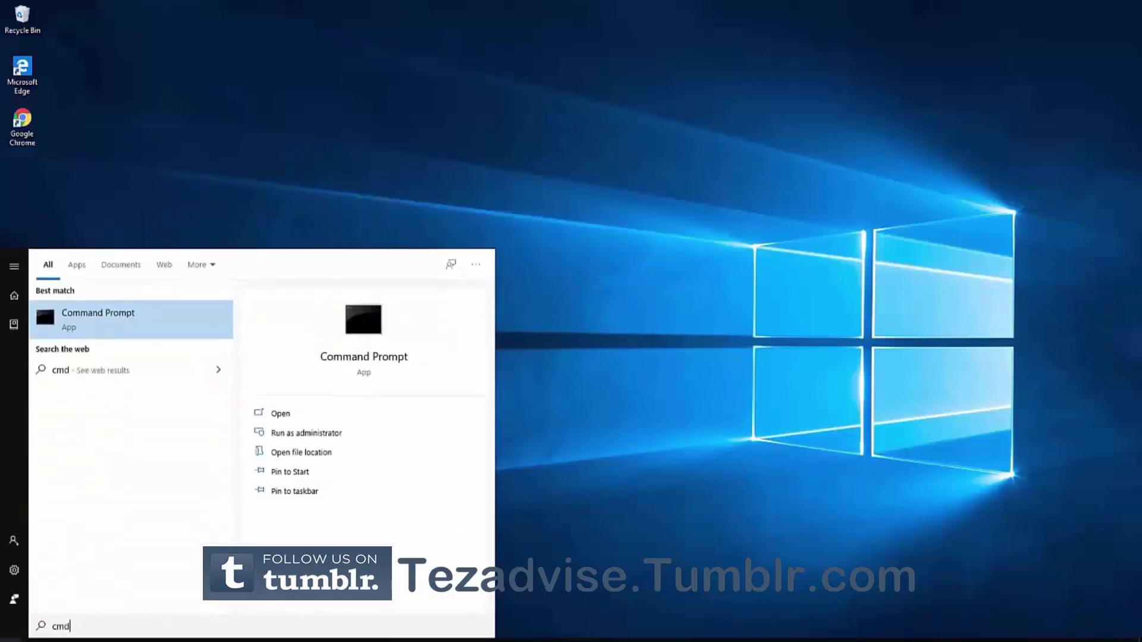
click(330, 413)
text(ipconfig )
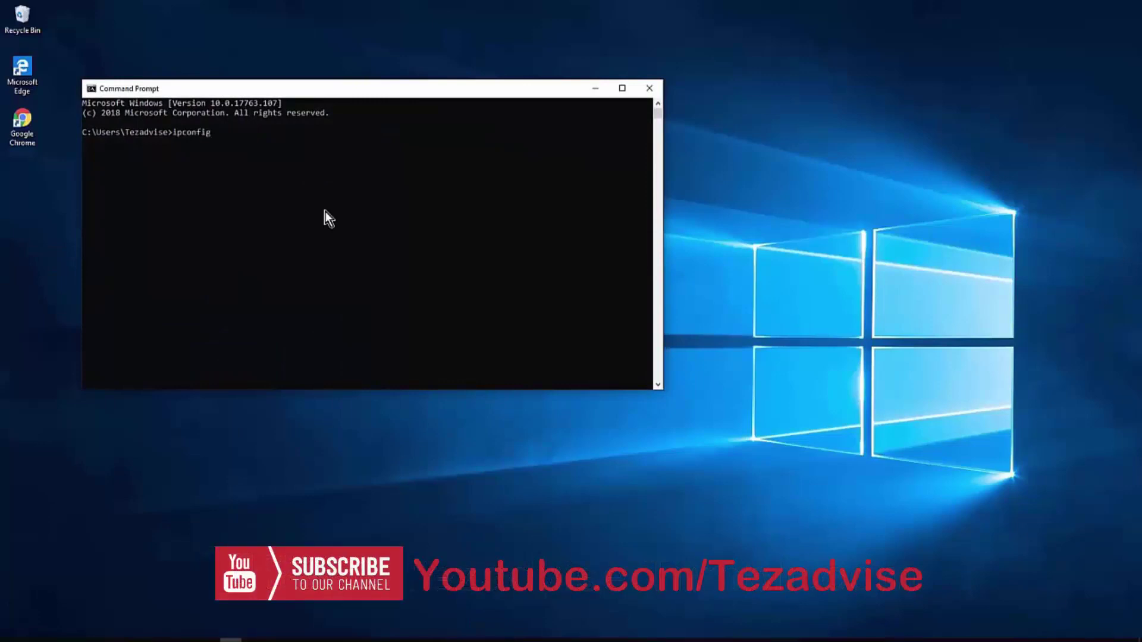
text(/all)
key(Return)
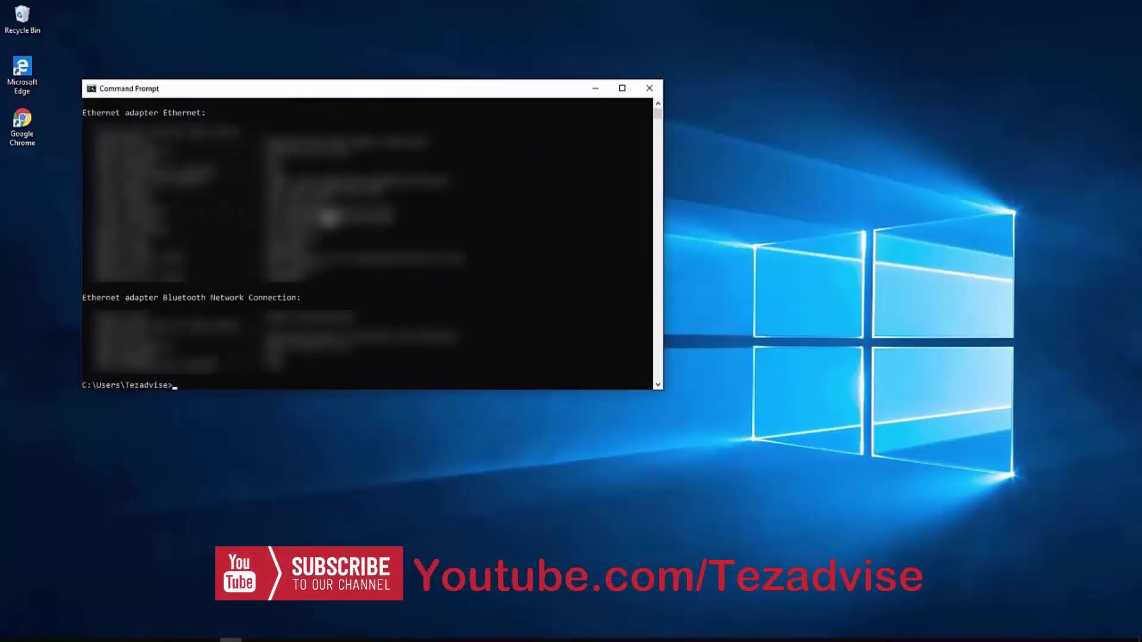
Examine the Bluetooth Network Connection and Local Area Connection adapter headings in the ipconfig output.
drag(116, 297, 180, 296)
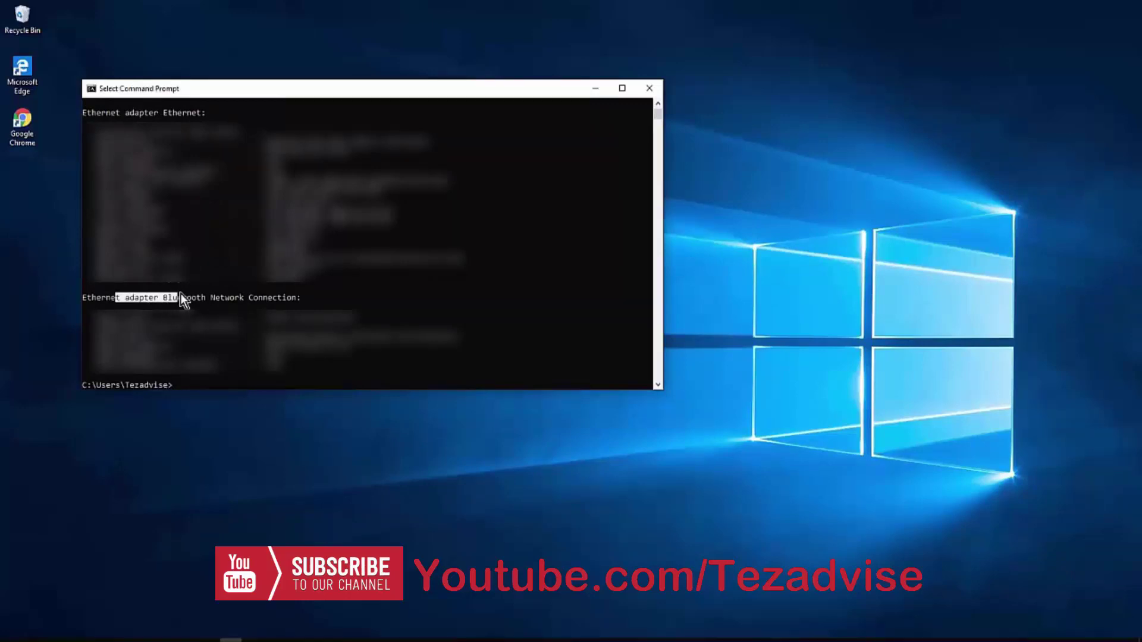
drag(272, 302, 303, 303)
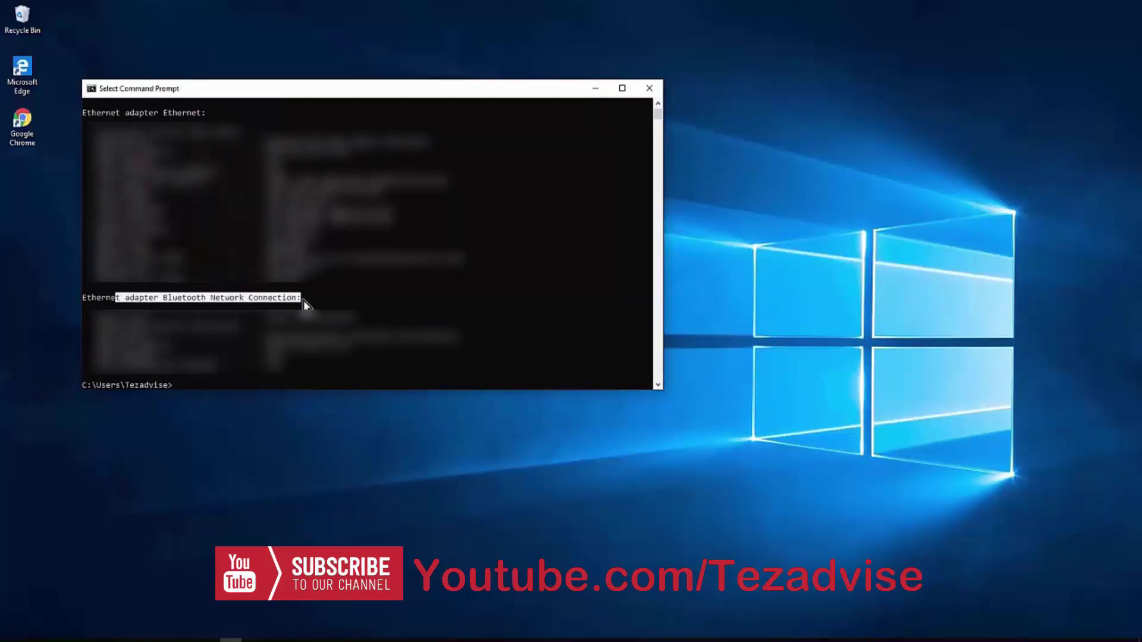
right_click(316, 294)
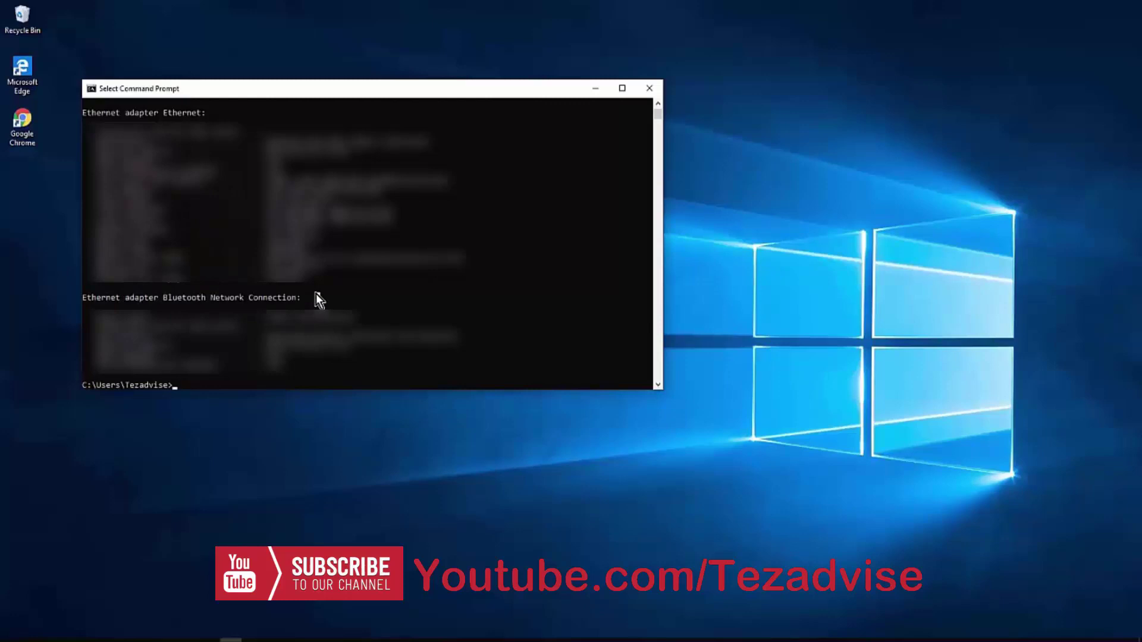
scroll(316, 294, up, 1)
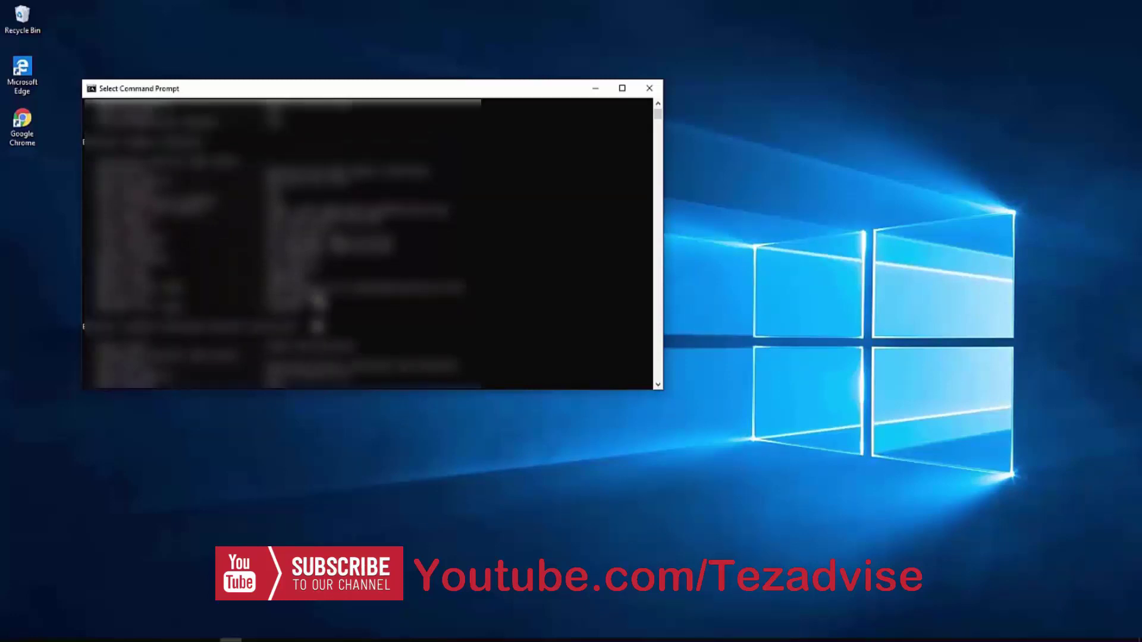
scroll(319, 300, up, 1)
drag(87, 201, 266, 198)
right_click(308, 198)
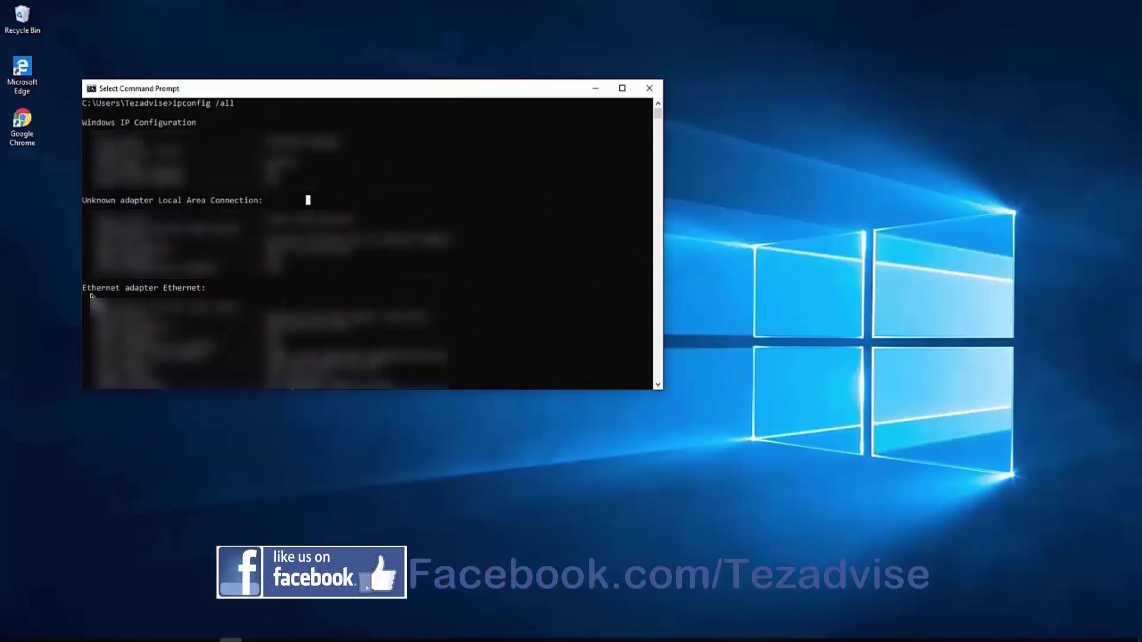
Find the Ethernet adapter section, highlight its description and physical address, and close Command Prompt.
drag(84, 288, 162, 289)
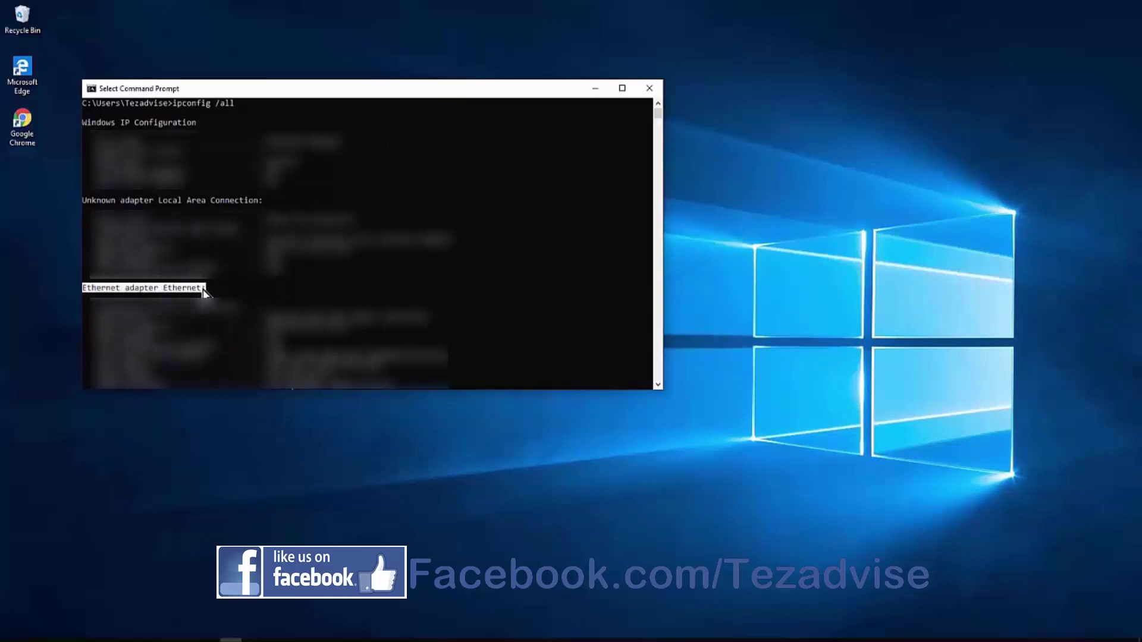
scroll(508, 294, down, 2)
key(Return)
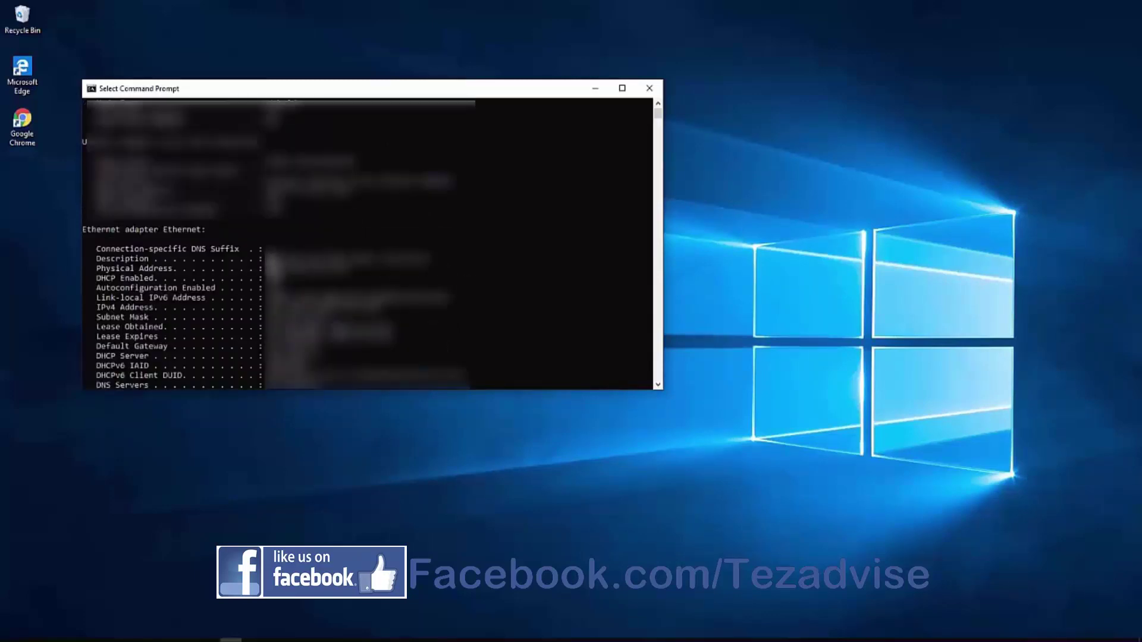
drag(268, 259, 450, 261)
click(493, 260)
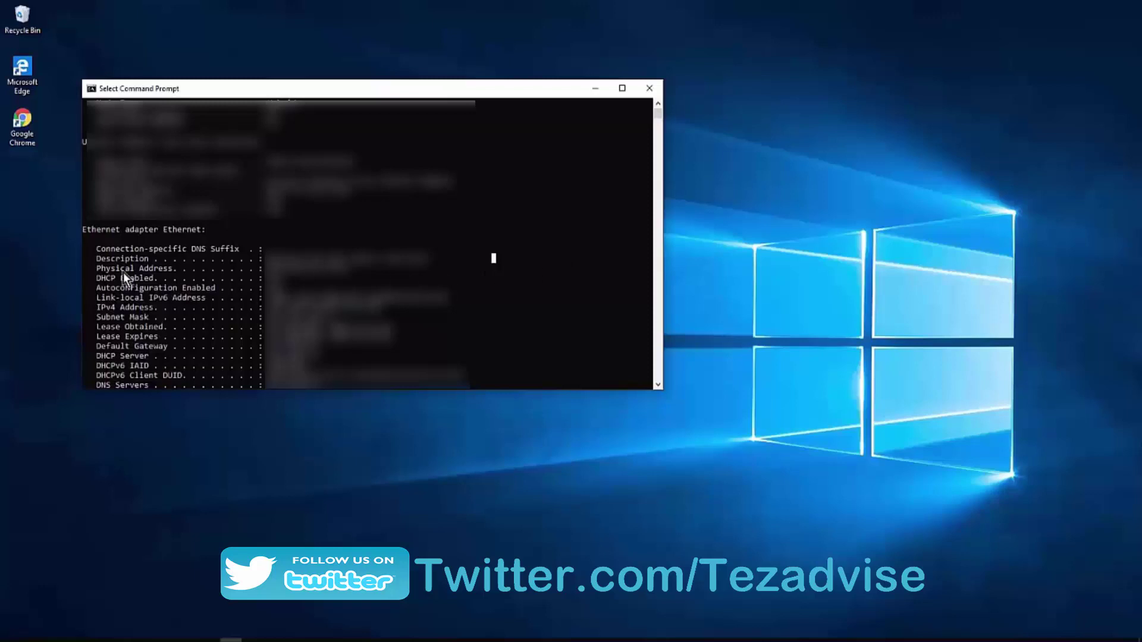
drag(101, 270, 177, 270)
drag(269, 268, 359, 269)
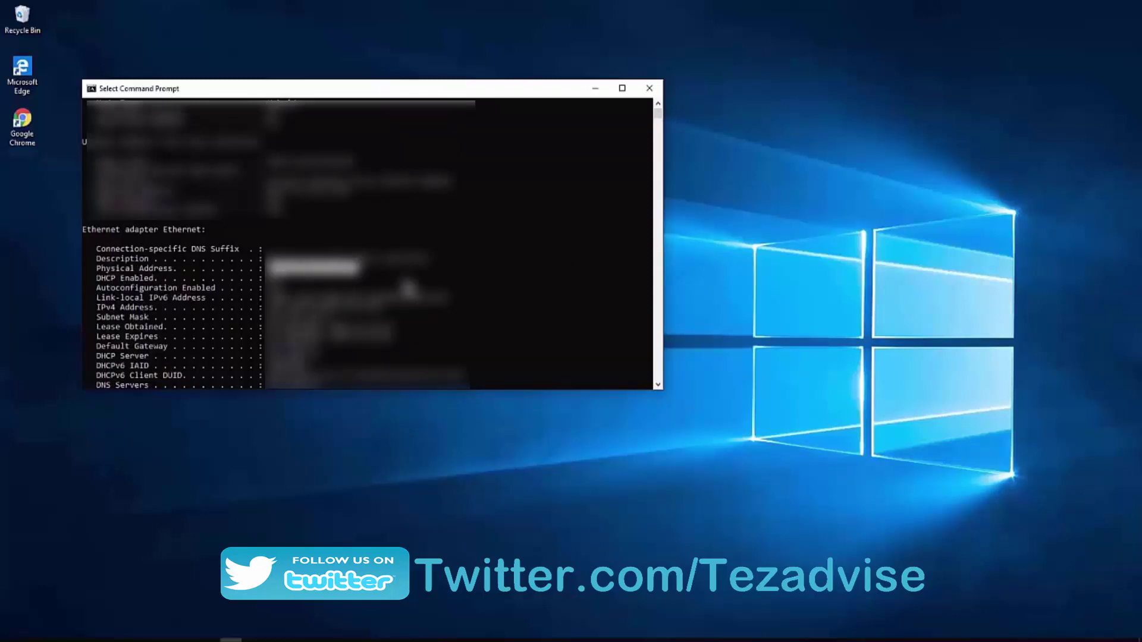
click(649, 88)
Run ncpa.cpl, configure the Ethernet connection's Realtek adapter, and select the Network Address property in its advanced settings.
key(super+r)
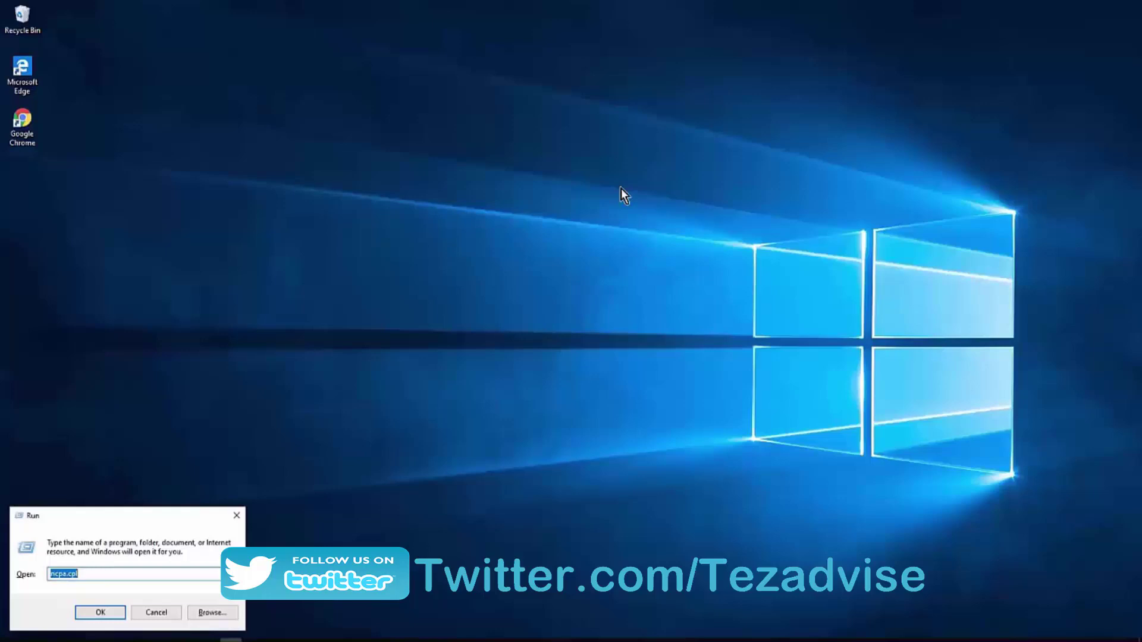
key(Return)
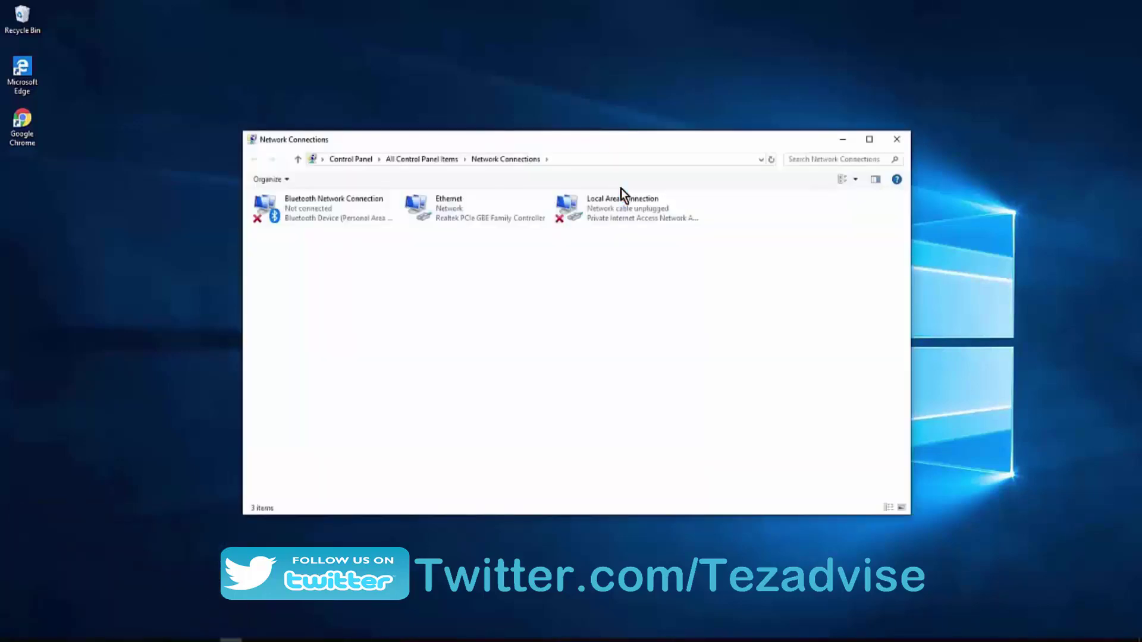
right_click(522, 224)
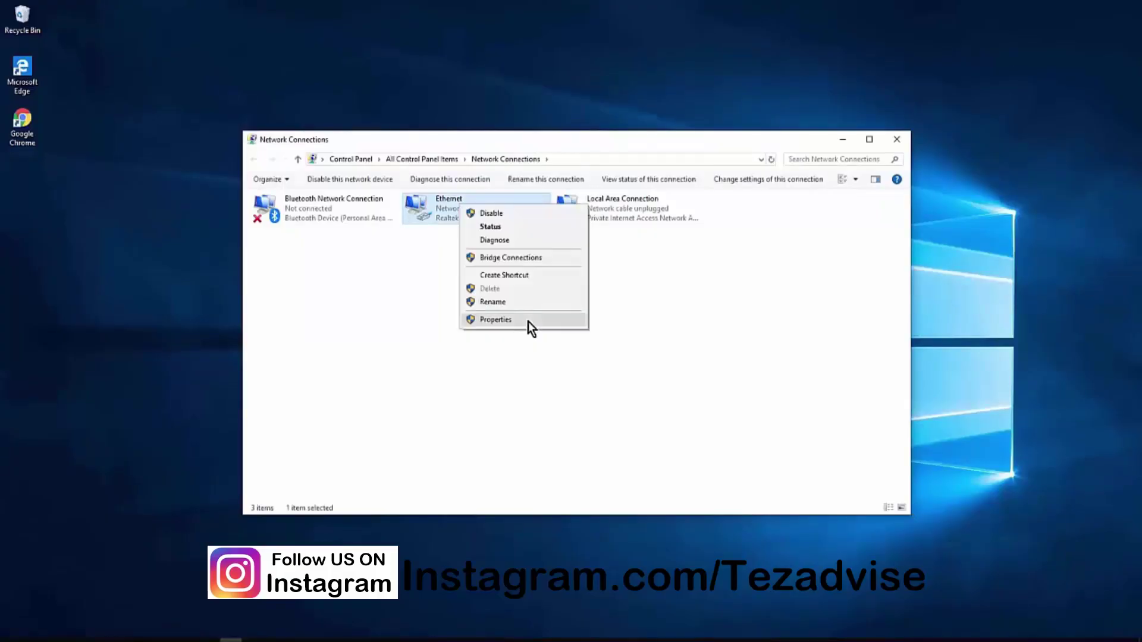
click(528, 321)
click(428, 263)
click(163, 80)
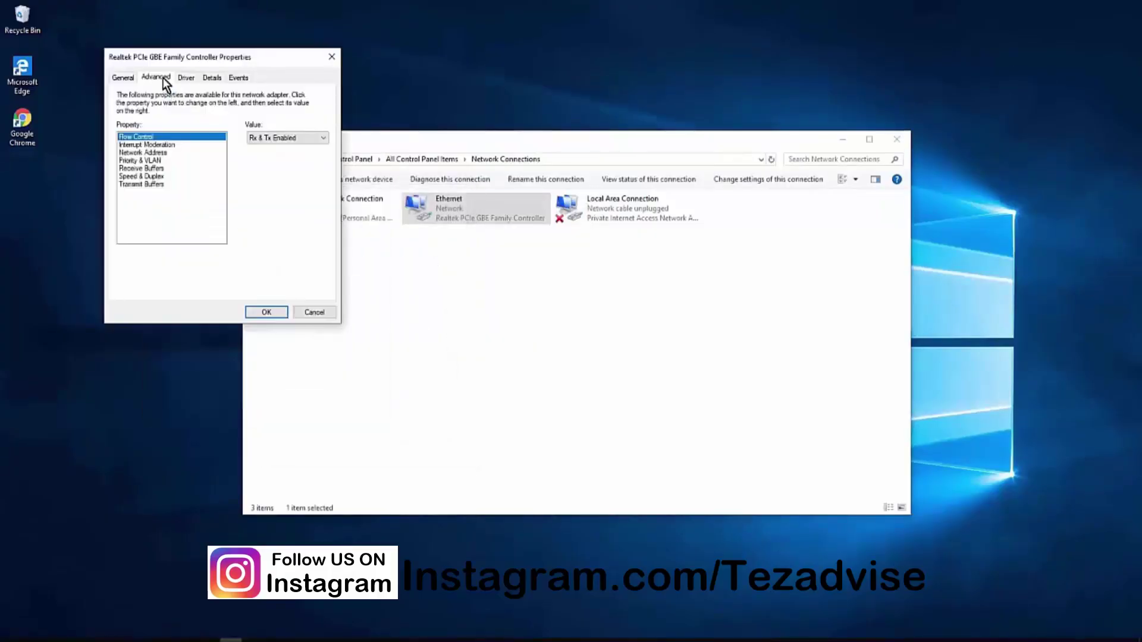
click(163, 154)
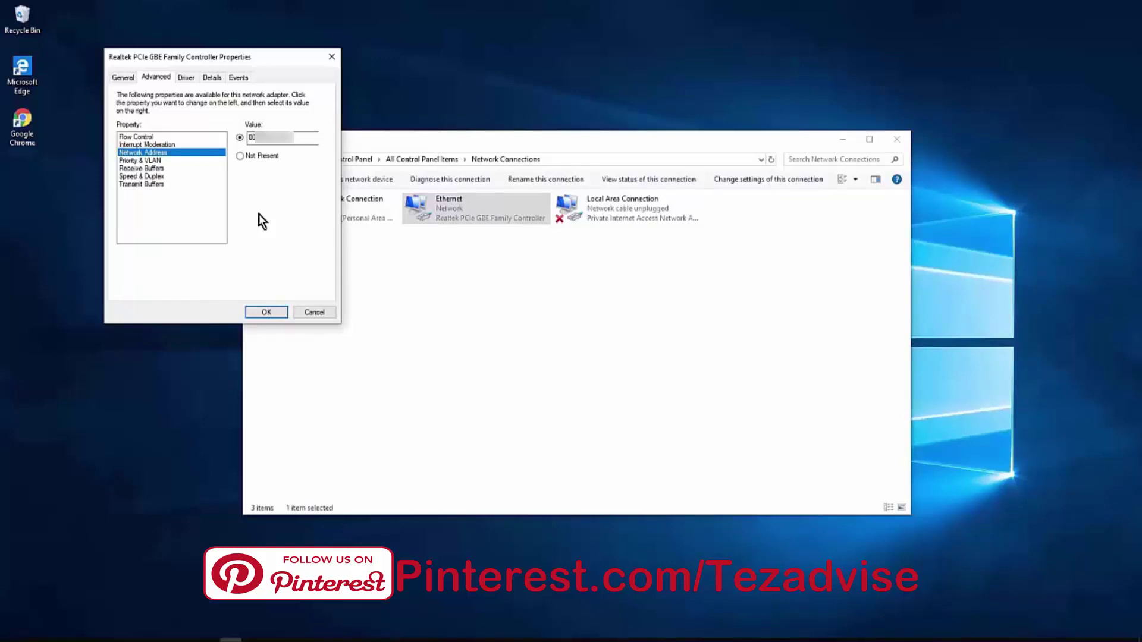
Launch Notepad through the Run dialog and write the sample address 003344DADEr.
key(super+r)
text(notepad)
key(Return)
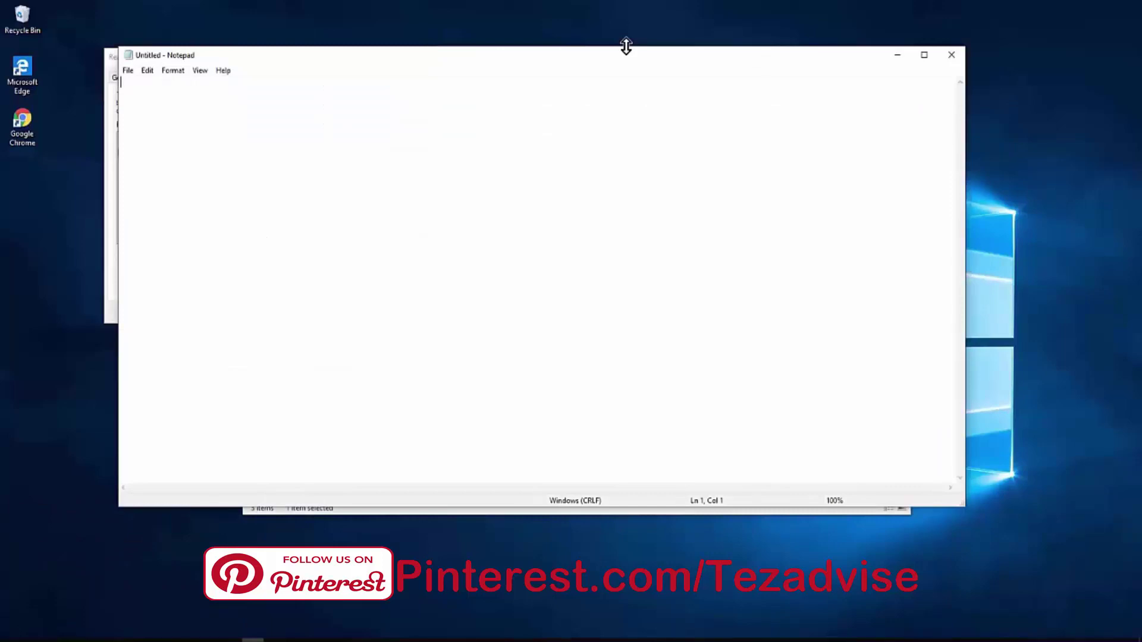
text(003344DADEr)
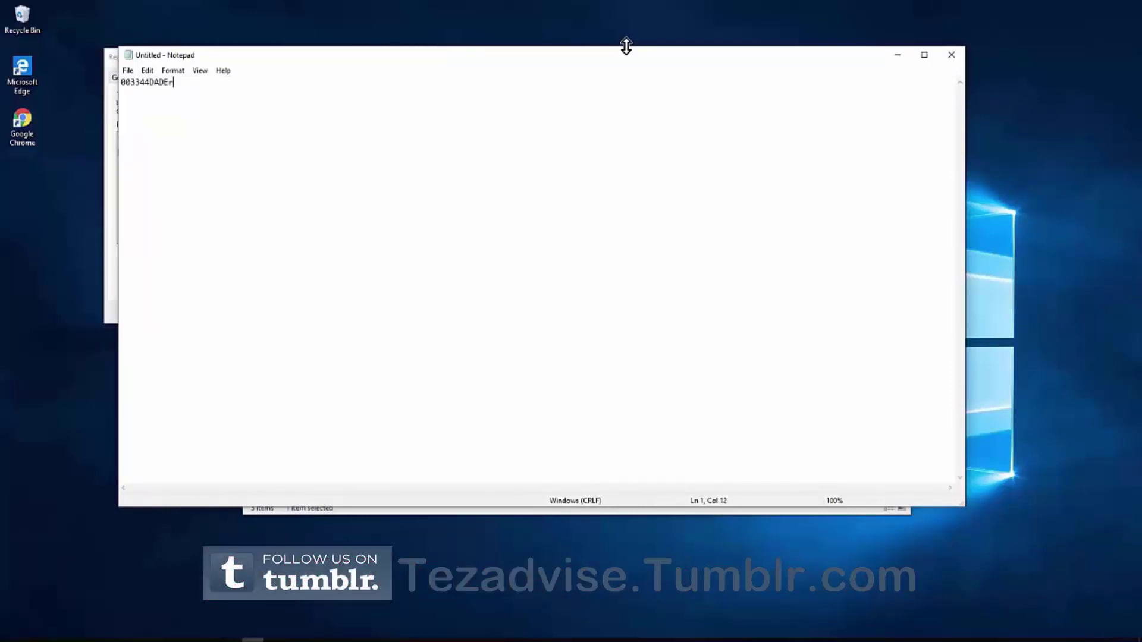
Insert hyphens into the sample address so it reads 00-33-44-DADEr, and return to the adapter's properties.
key(Home)
key(Right)
key(Right)
key(Left)
text(-)
key(Right)
key(Right)
text(-33-)
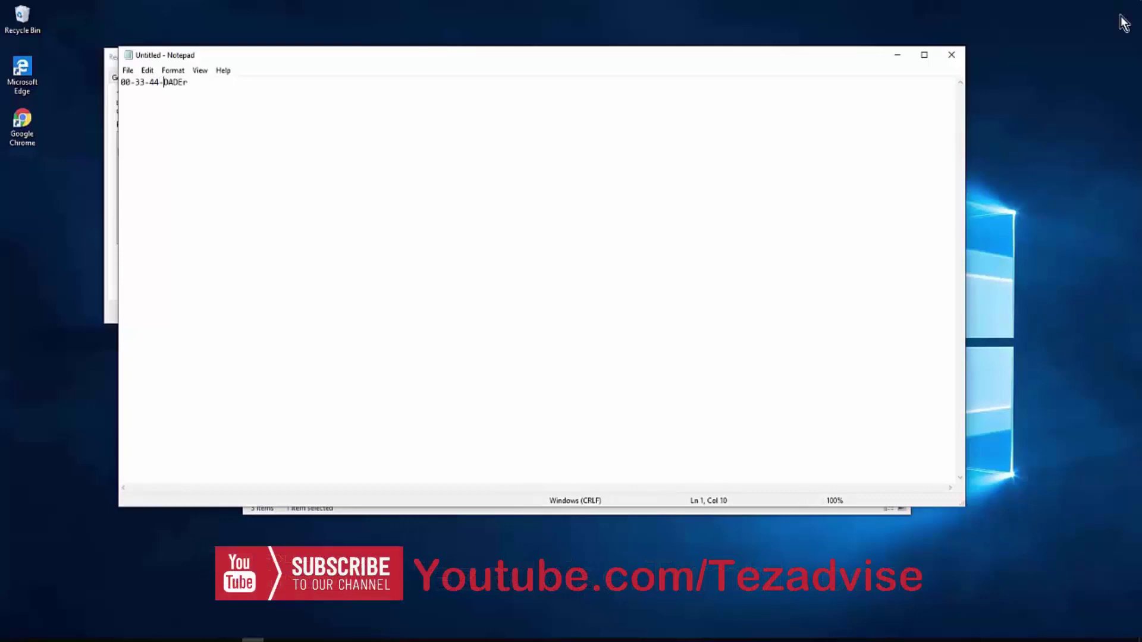
click(108, 58)
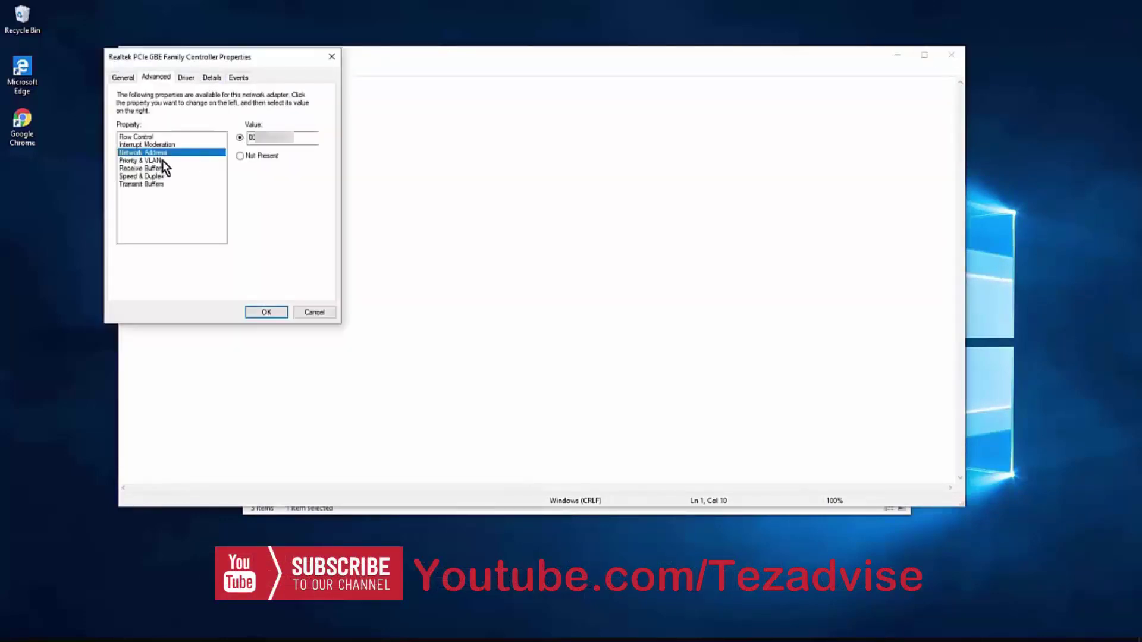